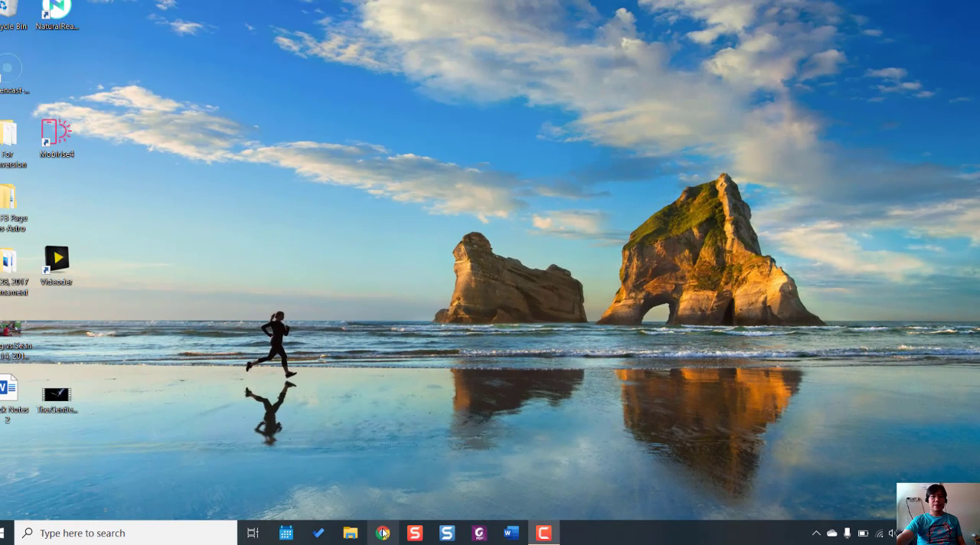
Open Google Drive in Chrome and create a new blank Google Form.
{"action": "left_click", "coordinate": [383, 533]}
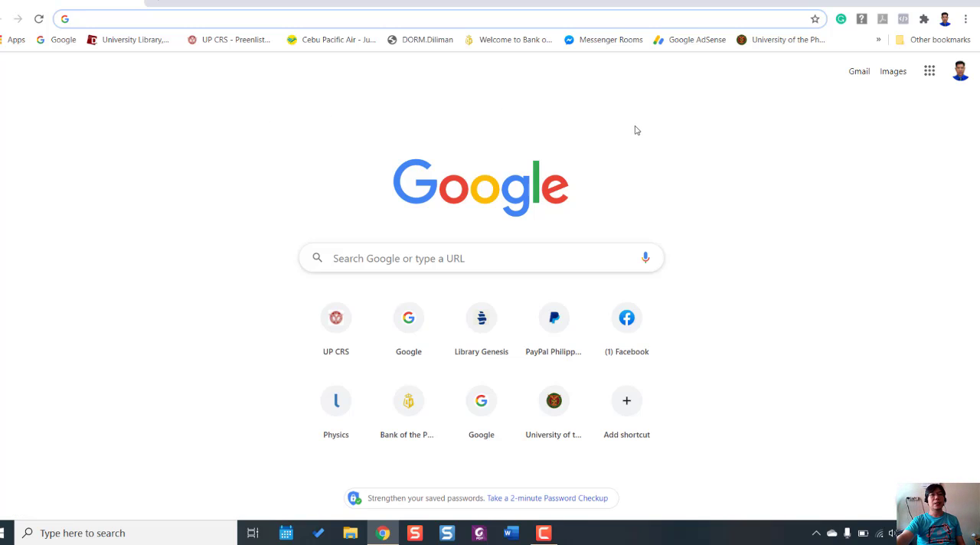
{"action": "left_click", "coordinate": [930, 71]}
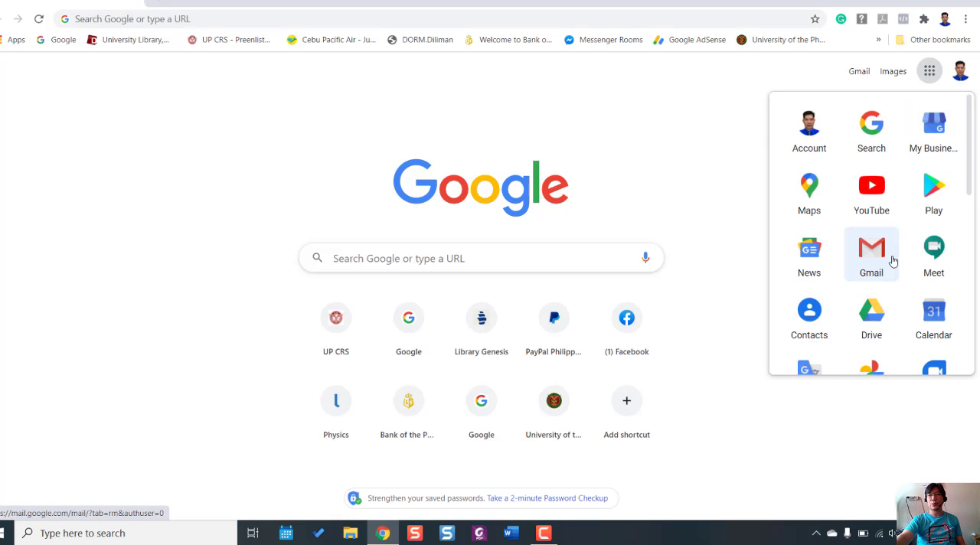
{"action": "left_click", "coordinate": [876, 320]}
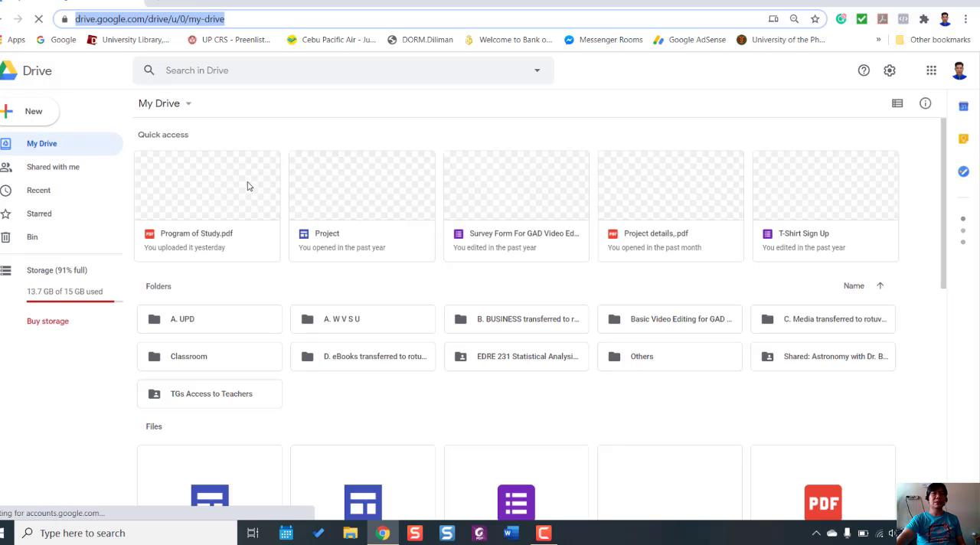
{"action": "left_click", "coordinate": [32, 114]}
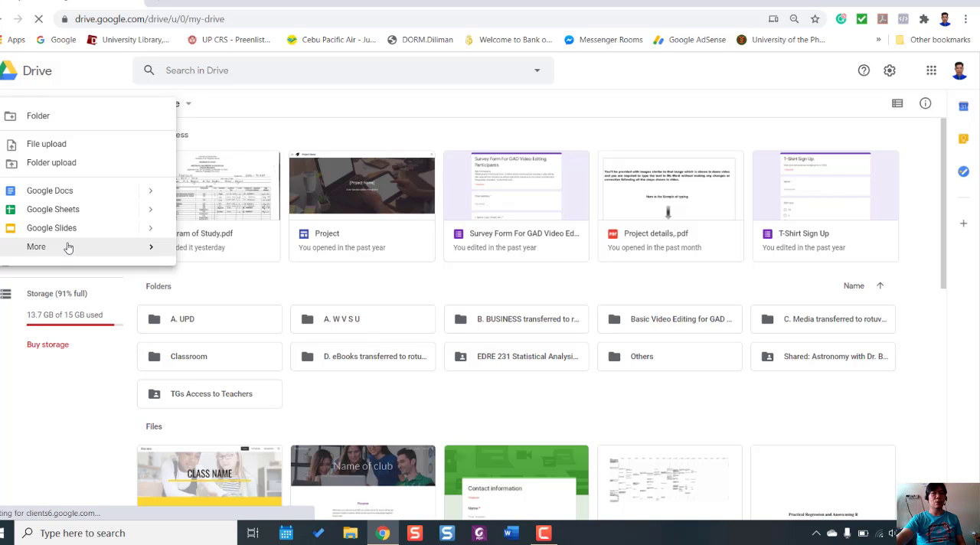
{"action": "mouse_move", "coordinate": [67, 249]}
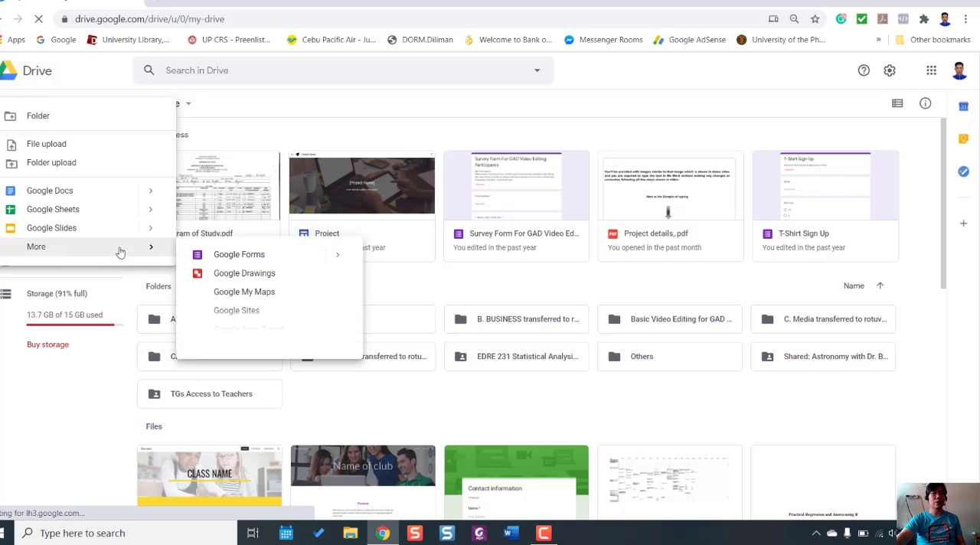
{"action": "left_click", "coordinate": [243, 261]}
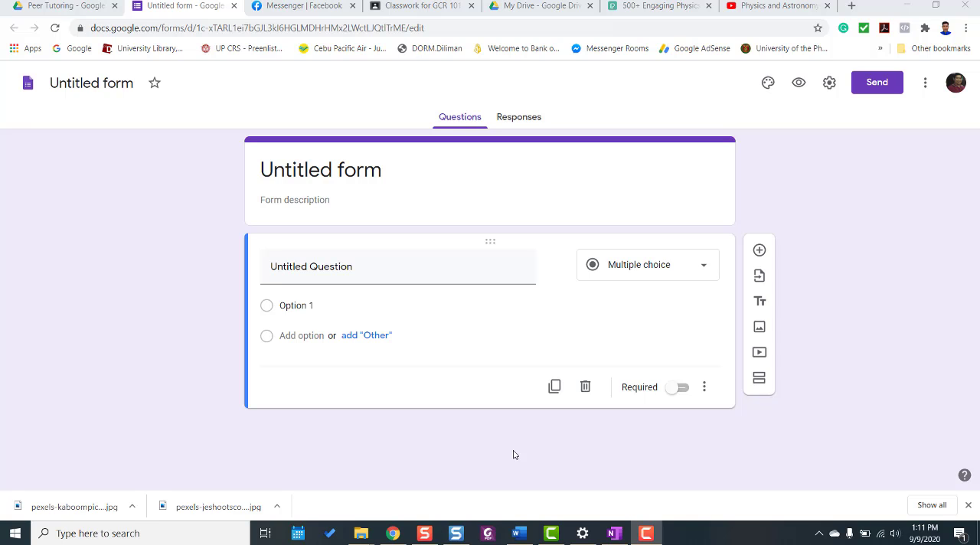
Snap the form's browser window to the right half of the screen and switch to the exam document in Word.
{"action": "left_click", "coordinate": [874, 280]}
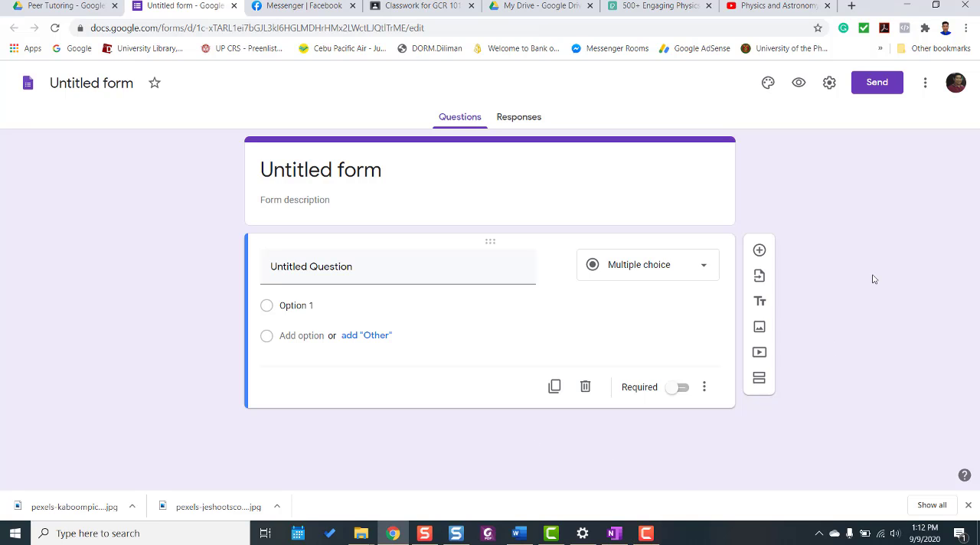
{"action": "key", "text": "super+Right"}
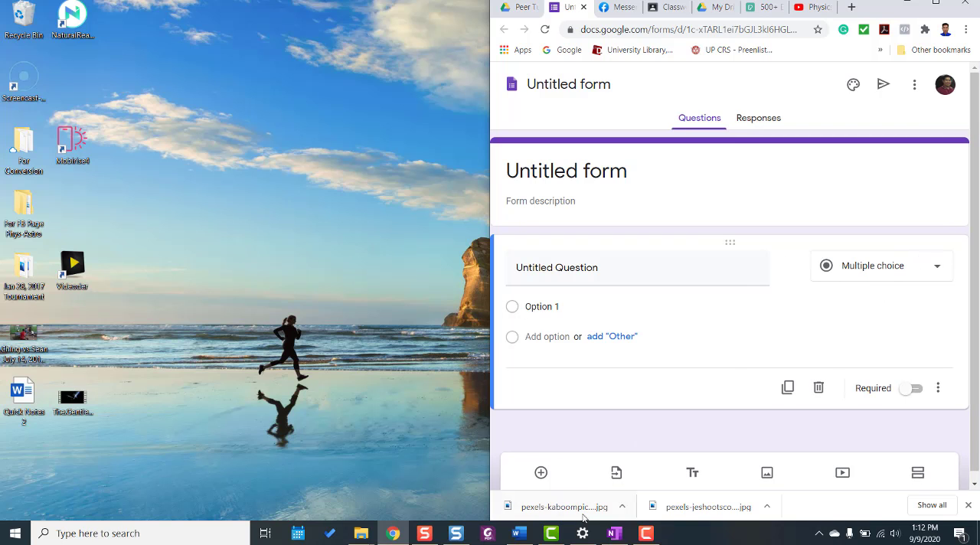
{"action": "left_click", "coordinate": [519, 533]}
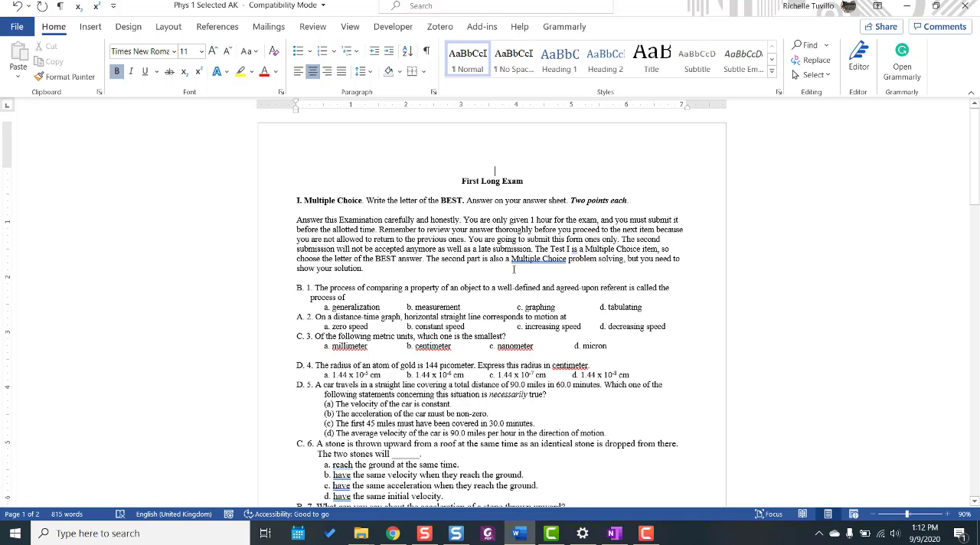
Review the exam document's Multiple Choice and Problem Solving sections, including the instructions and the questions.
{"action": "scroll", "coordinate": [490, 307], "scroll_direction": "down", "scroll_amount": 5}
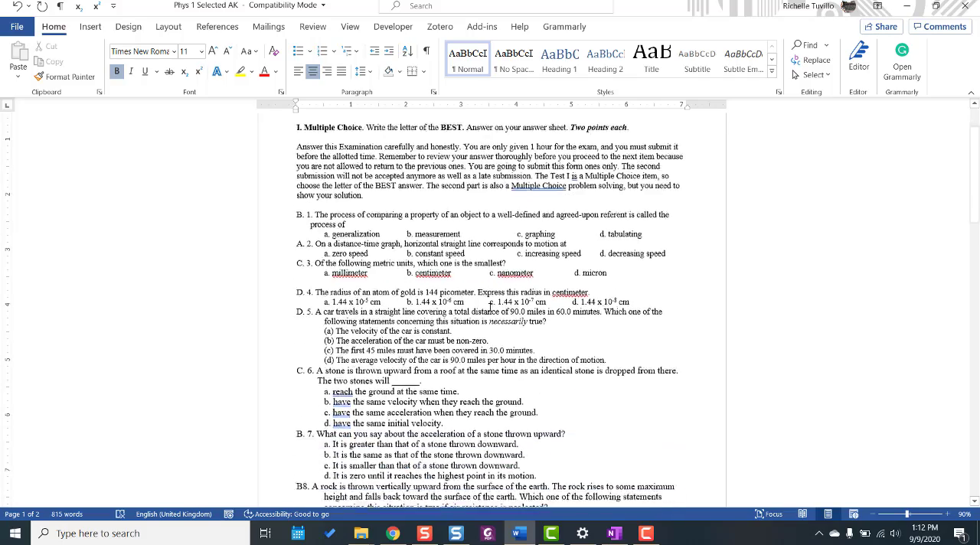
{"action": "scroll", "coordinate": [490, 307], "scroll_direction": "down", "scroll_amount": 10}
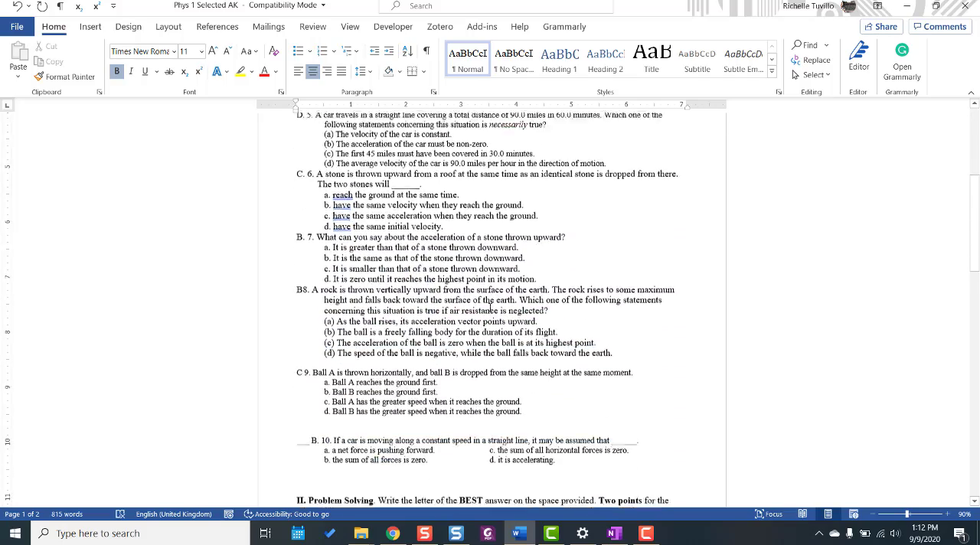
{"action": "scroll", "coordinate": [491, 307], "scroll_direction": "down", "scroll_amount": 8}
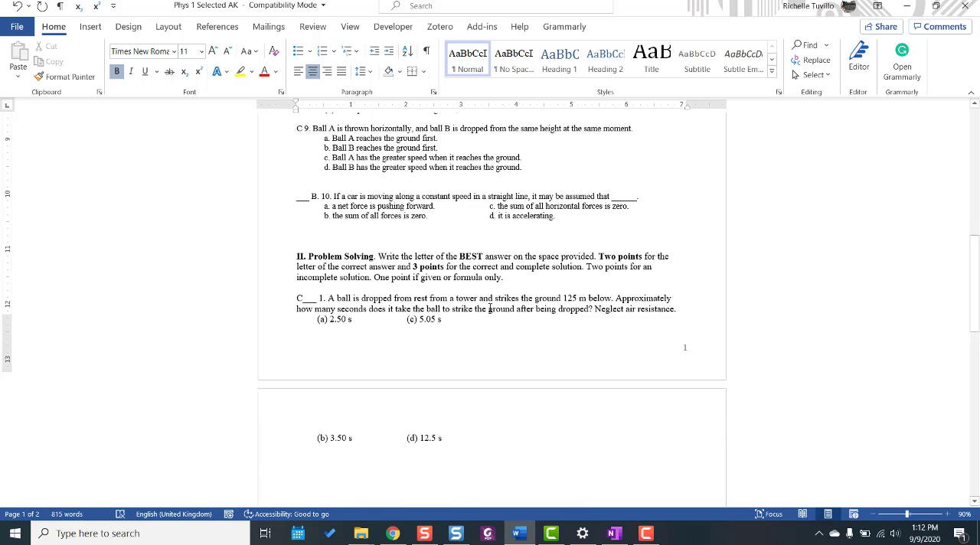
{"action": "scroll", "coordinate": [490, 307], "scroll_direction": "down", "scroll_amount": 5}
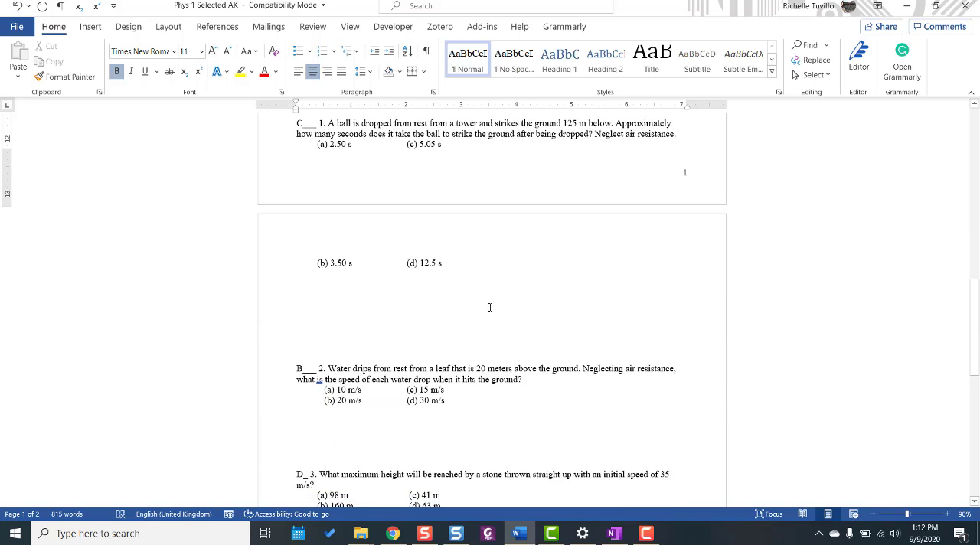
{"action": "scroll", "coordinate": [490, 307], "scroll_direction": "up", "scroll_amount": 4}
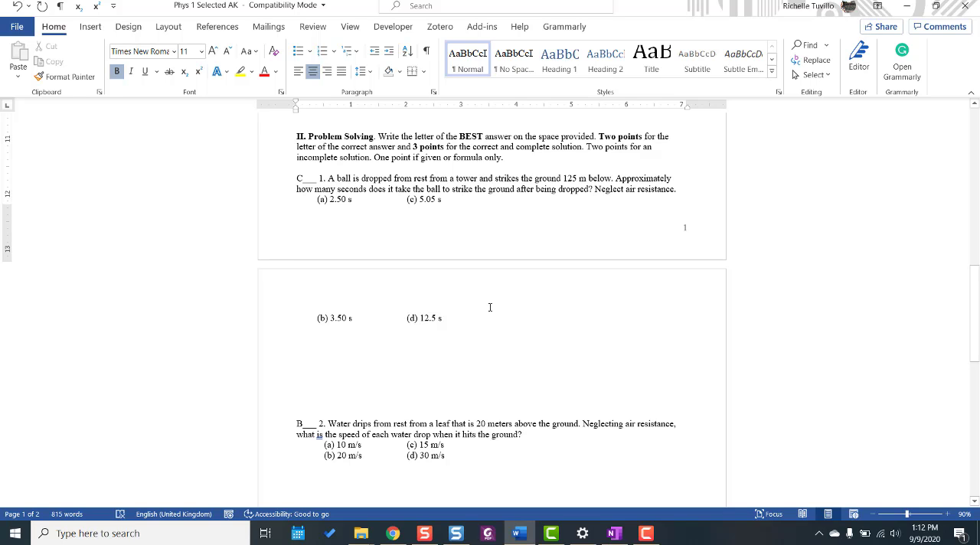
{"action": "scroll", "coordinate": [490, 308], "scroll_direction": "down", "scroll_amount": 5}
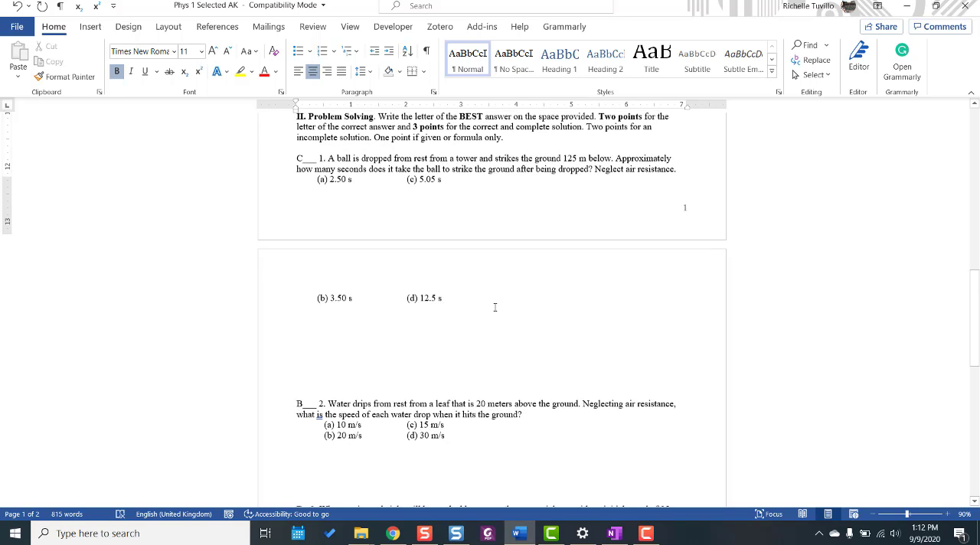
{"action": "scroll", "coordinate": [500, 306], "scroll_direction": "down", "scroll_amount": 2}
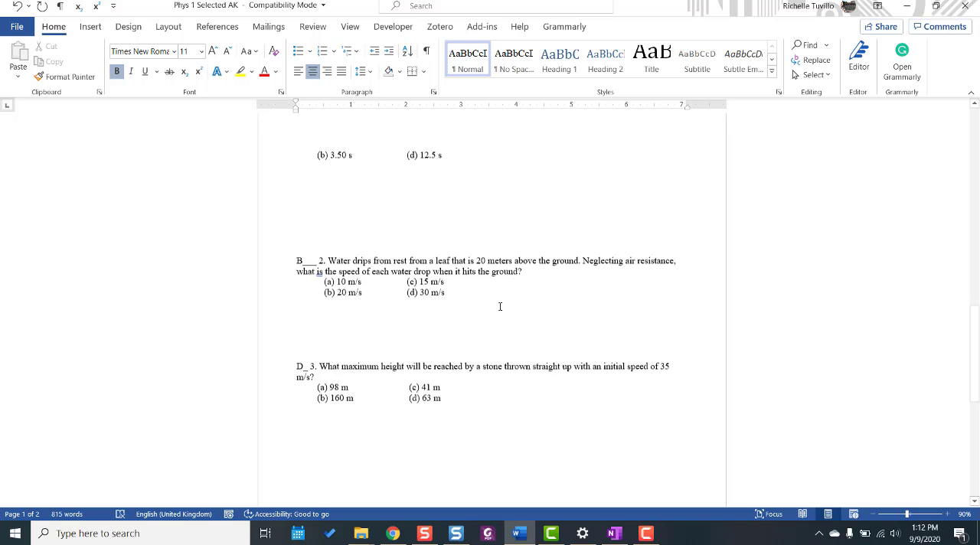
{"action": "scroll", "coordinate": [500, 307], "scroll_direction": "down", "scroll_amount": 9}
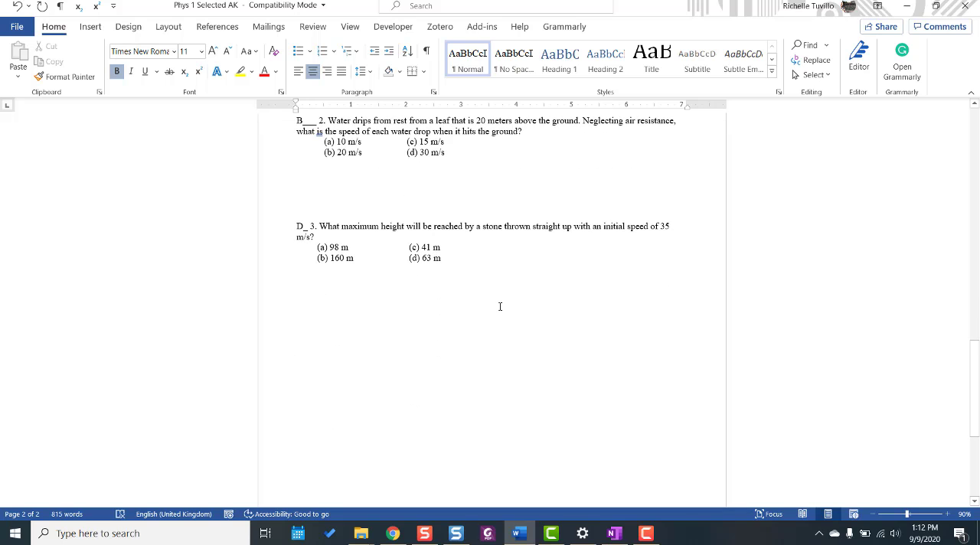
{"action": "scroll", "coordinate": [500, 306], "scroll_direction": "up", "scroll_amount": 20}
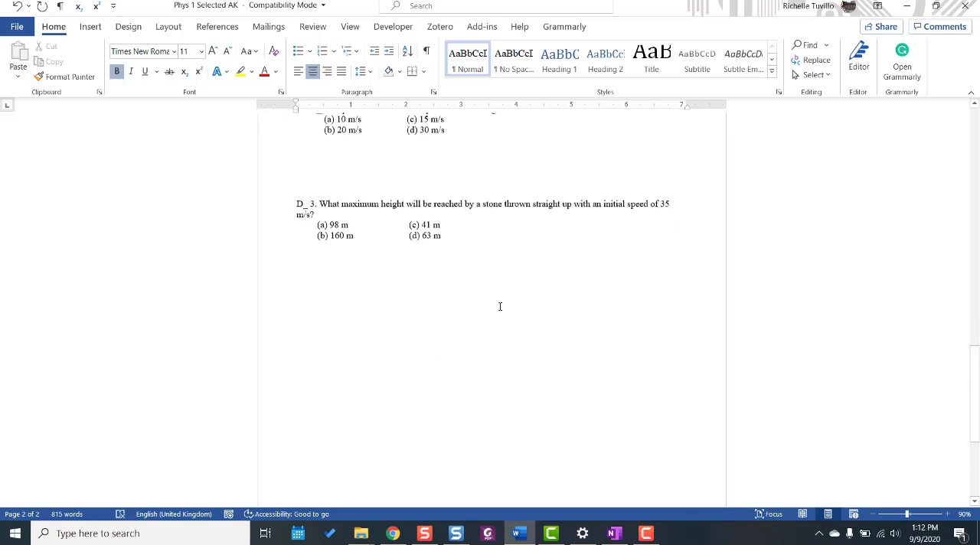
{"action": "scroll", "coordinate": [500, 306], "scroll_direction": "up", "scroll_amount": 13}
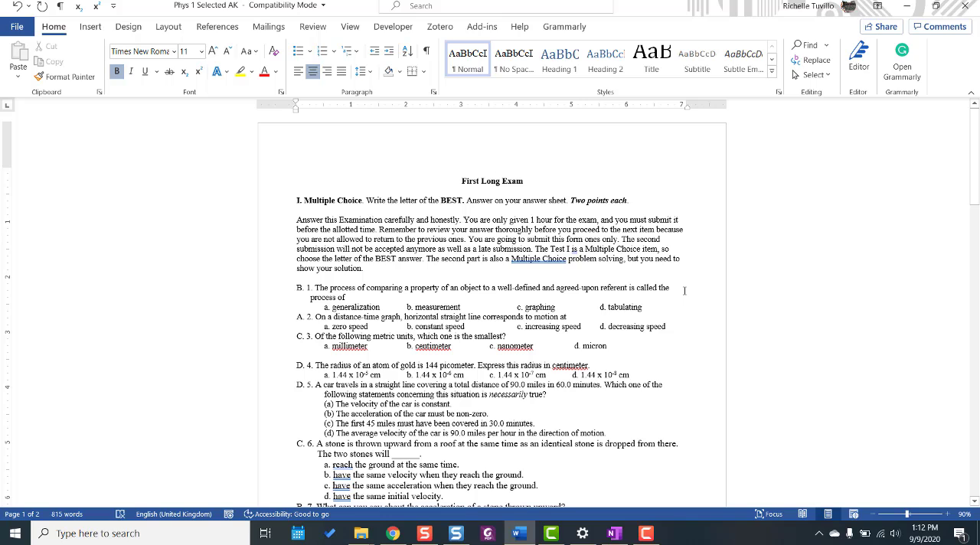
Snap the Word exam document to the left half of the screen, side by side with the form window.
{"action": "key", "text": "super+Left"}
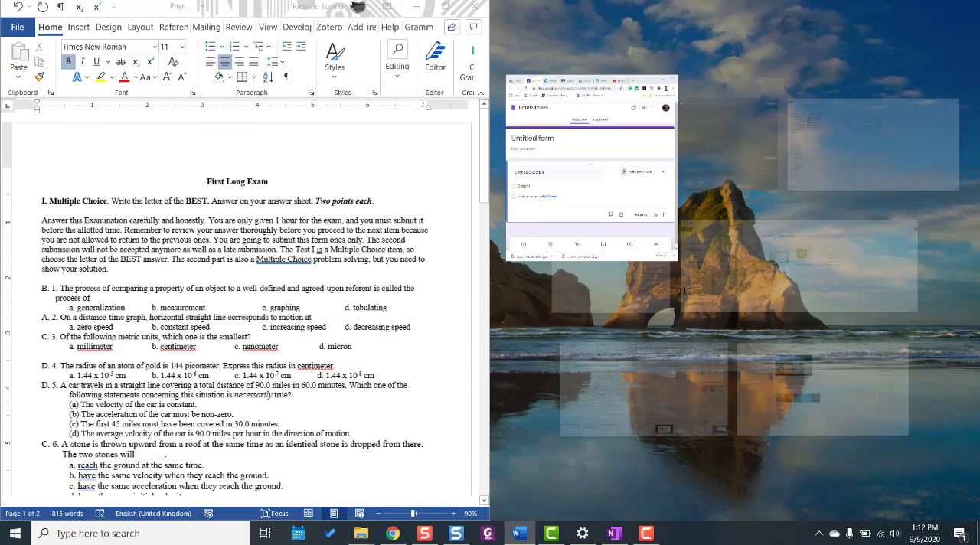
{"action": "left_click", "coordinate": [567, 164]}
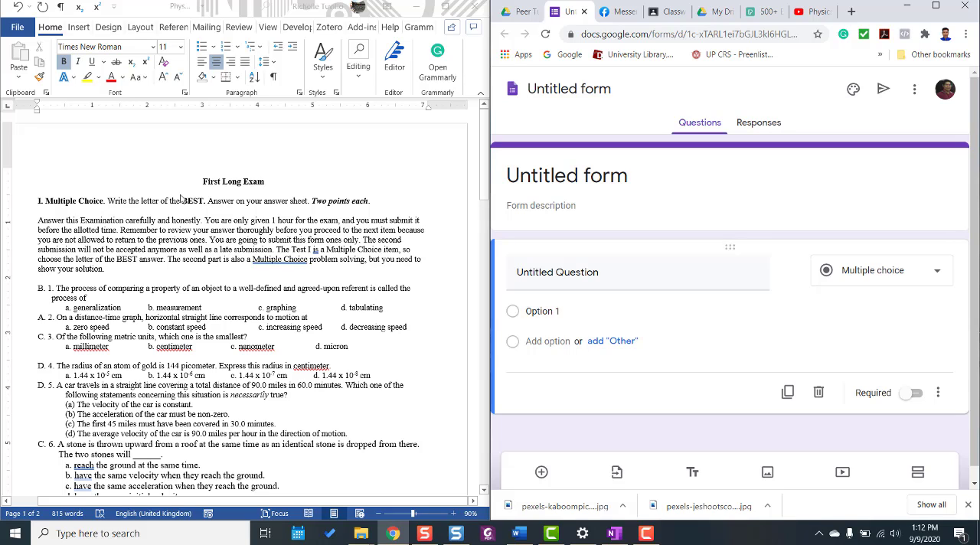
Copy the heading "First Long Exam" from the document and paste it as the form's title.
{"action": "left_click", "coordinate": [203, 184]}
{"action": "left_click_drag", "start_coordinate": [204, 184], "coordinate": [265, 182]}
{"action": "key", "text": "ctrl+c"}
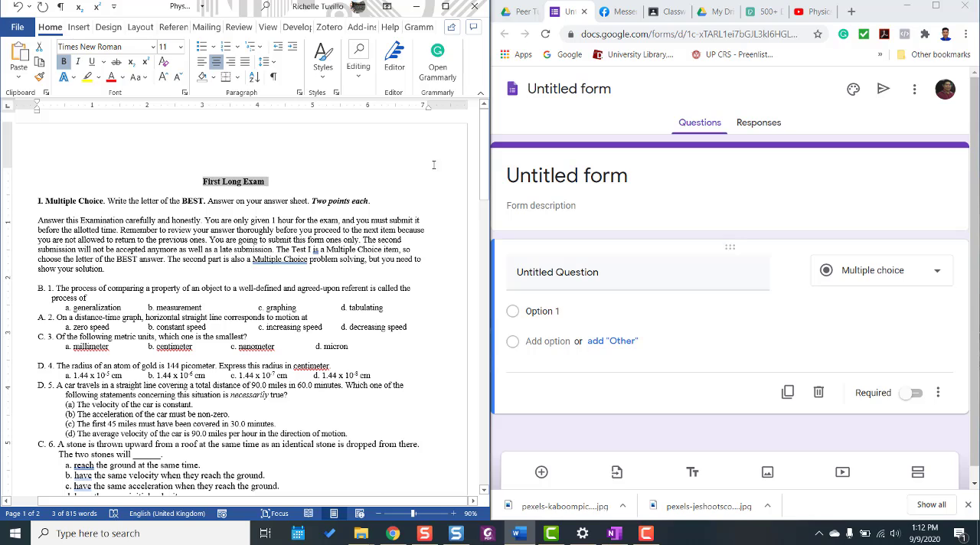
{"action": "left_click", "coordinate": [572, 173]}
{"action": "type", "text": "V"}
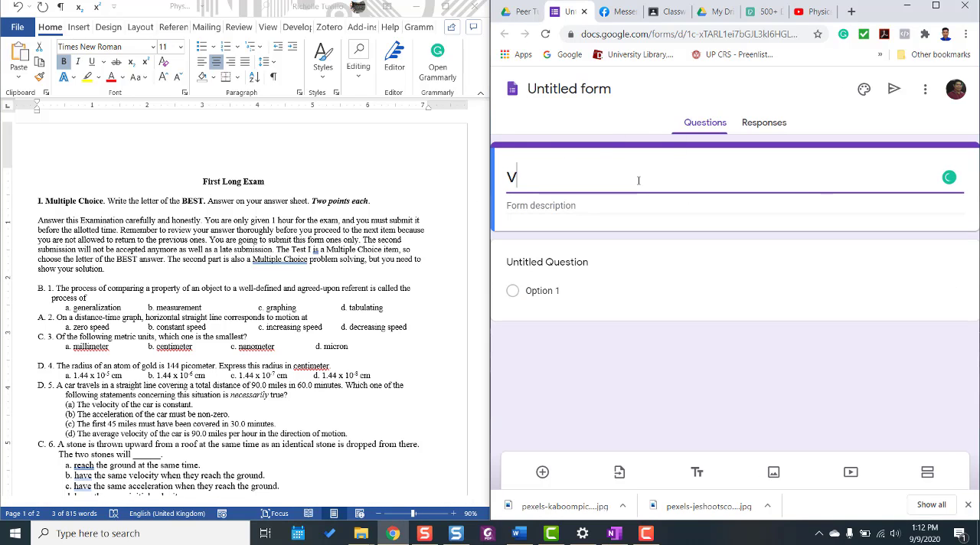
{"action": "key", "text": "BackSpace"}
{"action": "key", "text": "ctrl+v"}
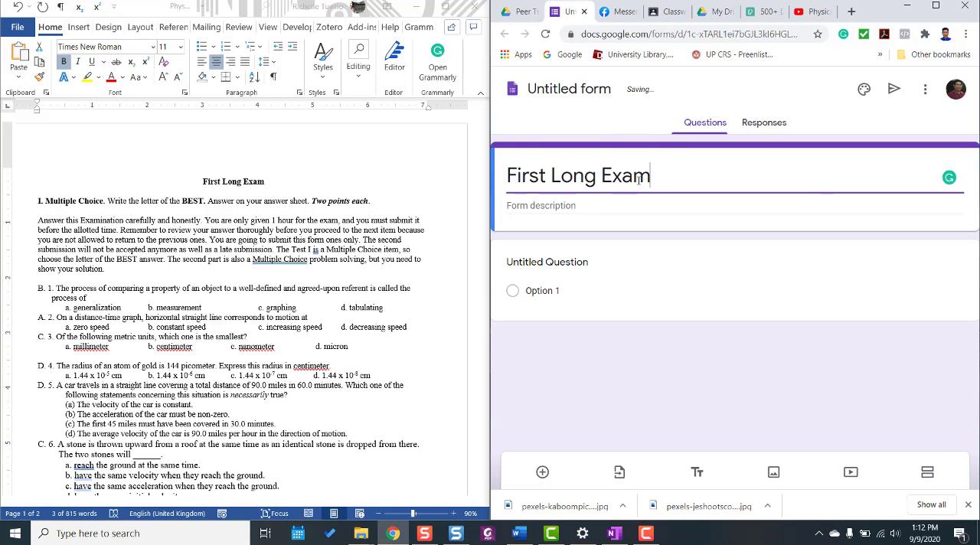
Copy the "I. Multiple Choice" instruction line from the document into the form description.
{"action": "left_click", "coordinate": [49, 214]}
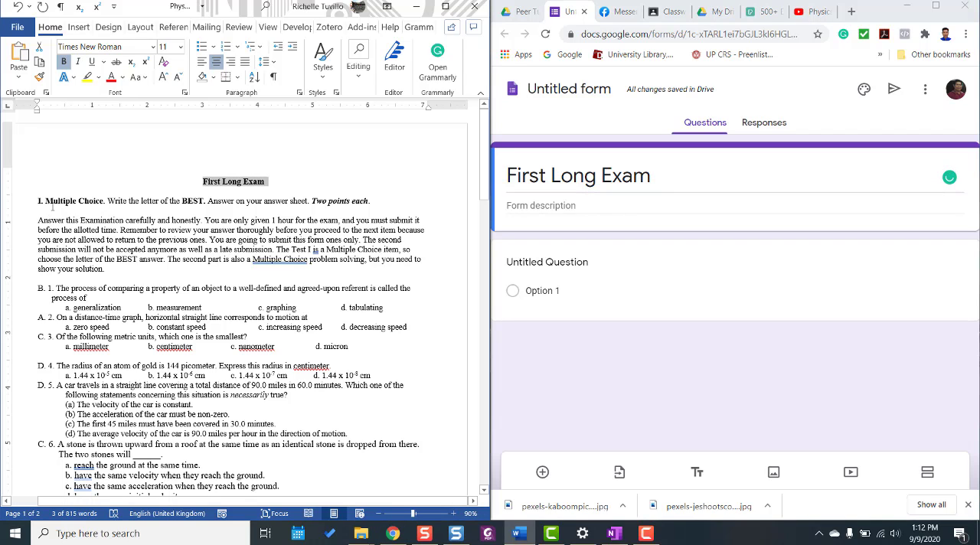
{"action": "left_click_drag", "start_coordinate": [37, 200], "coordinate": [373, 204]}
{"action": "key", "text": "ctrl+c"}
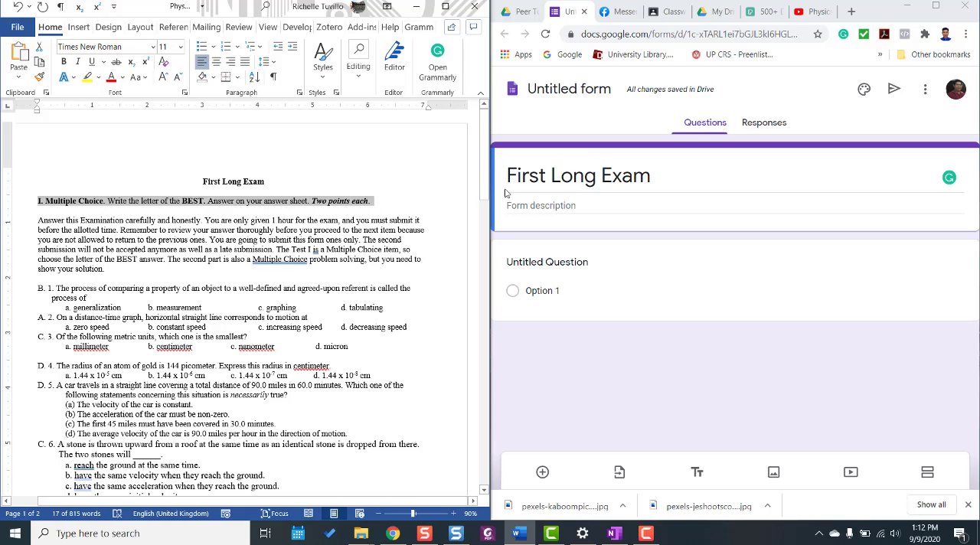
{"action": "left_click", "coordinate": [507, 205]}
{"action": "key", "text": "ctrl+v"}
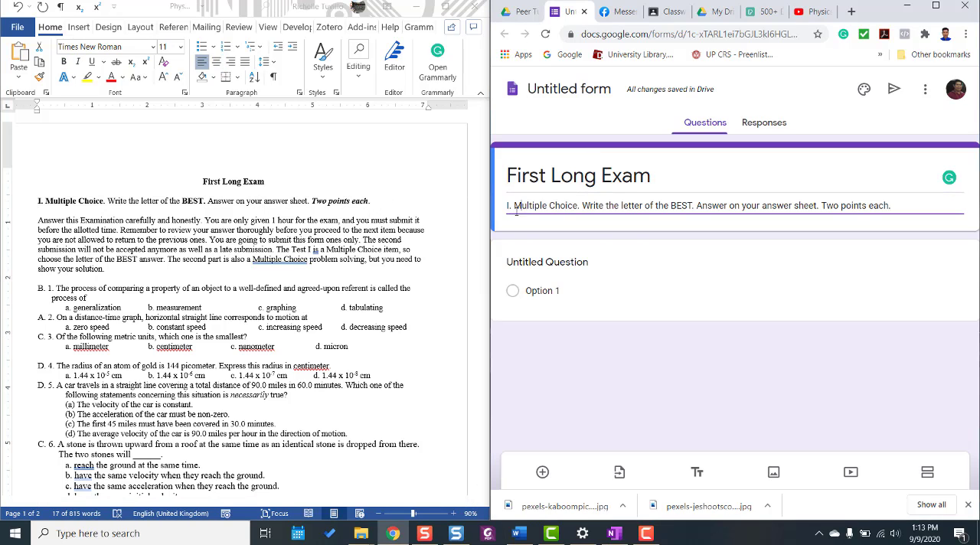
Add the document's paragraph beginning "Answer this Examination carefully and honestly" on a new line of the form description.
{"action": "left_click_drag", "start_coordinate": [518, 211], "coordinate": [508, 223]}
{"action": "left_click", "coordinate": [900, 207]}
{"action": "key", "text": "Return"}
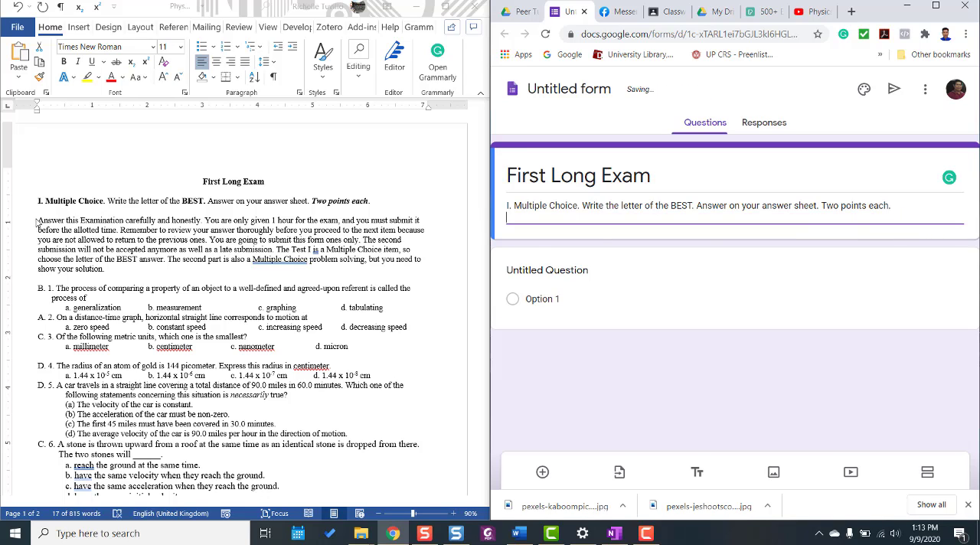
{"action": "left_click_drag", "start_coordinate": [37, 221], "coordinate": [109, 269]}
{"action": "key", "text": "ctrl+c"}
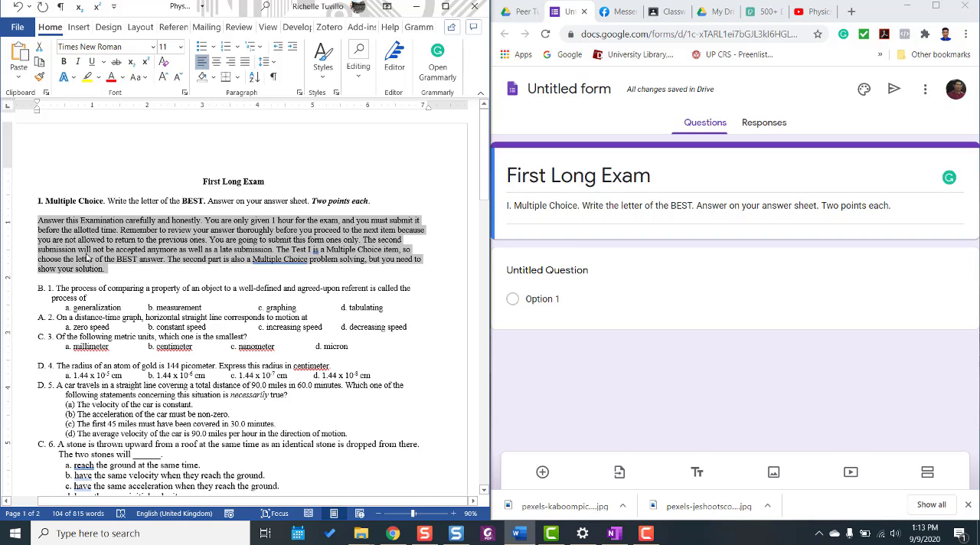
{"action": "left_click", "coordinate": [528, 218]}
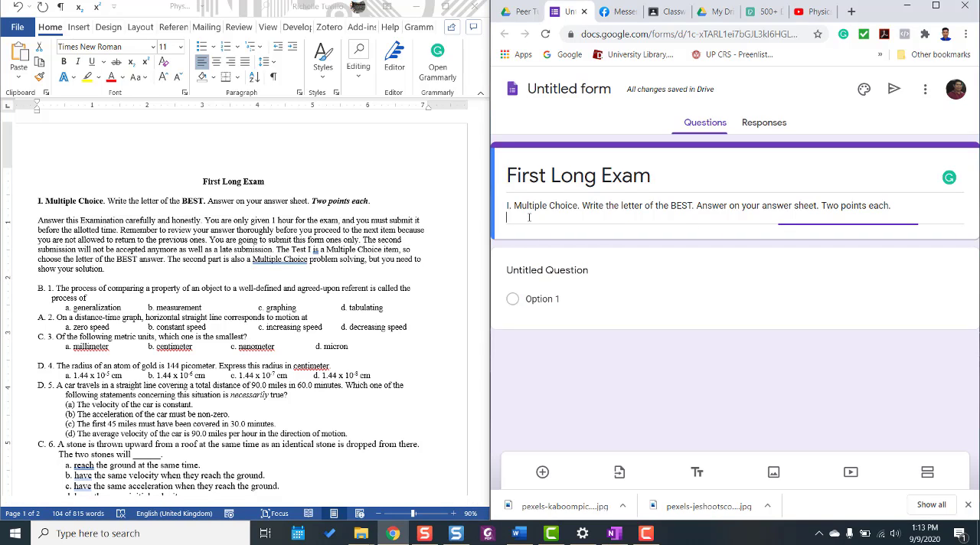
{"action": "key", "text": "ctrl+v"}
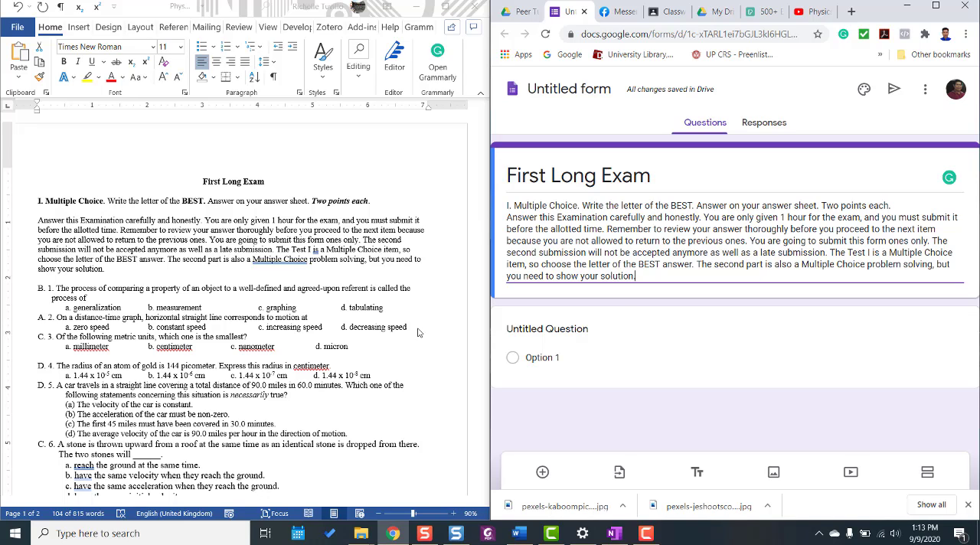
Copy item 1's question text from the document into the untitled question, ending it with a blank line and a period.
{"action": "left_click", "coordinate": [573, 334]}
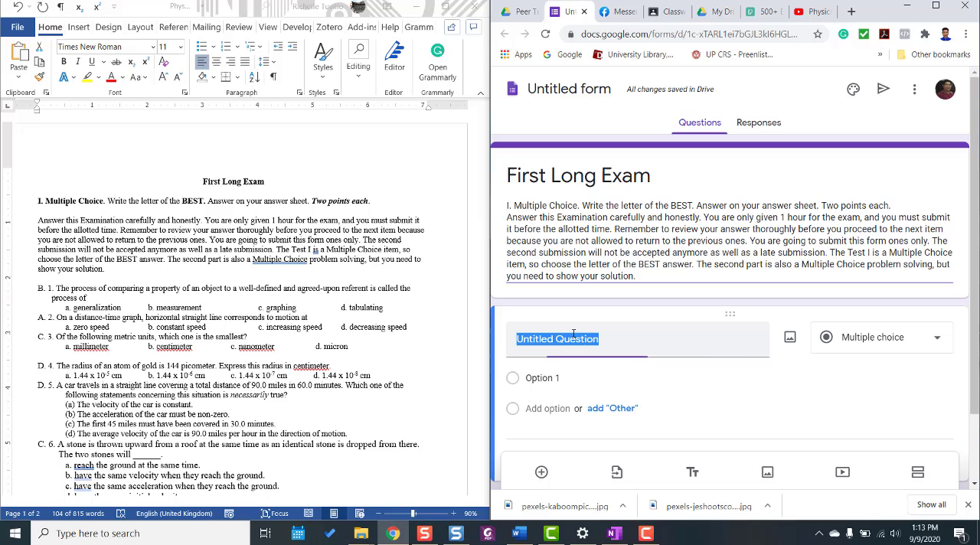
{"action": "triple_click", "coordinate": [86, 276]}
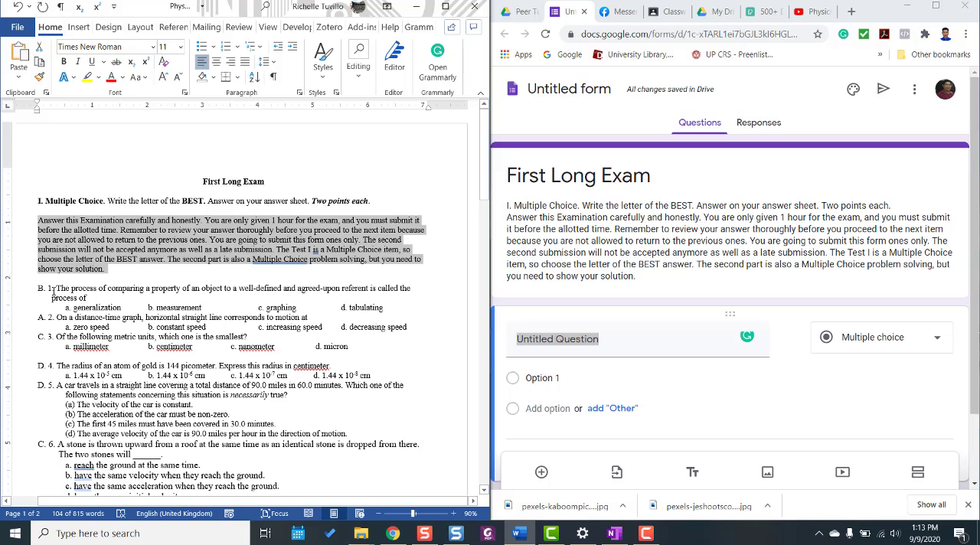
{"action": "left_click_drag", "start_coordinate": [56, 288], "coordinate": [91, 299]}
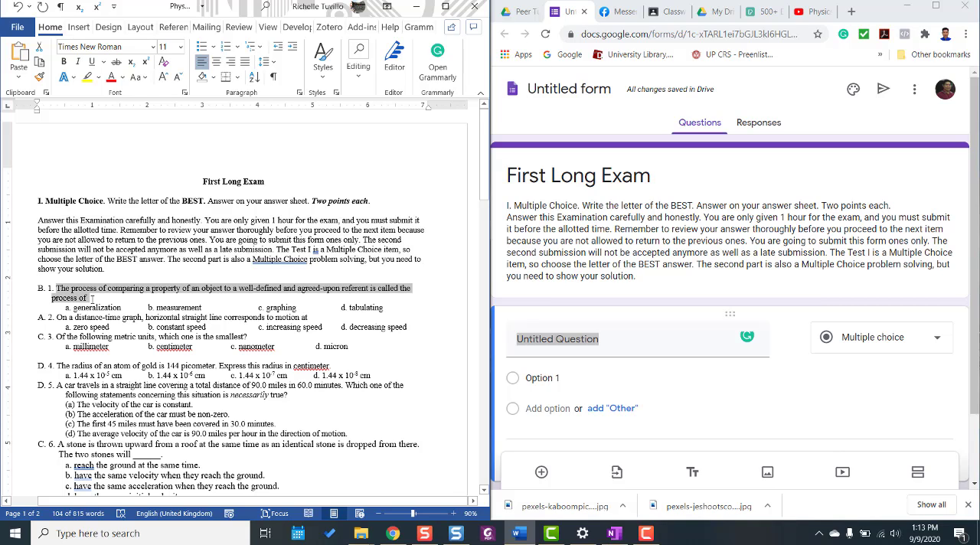
{"action": "right_click", "coordinate": [91, 299]}
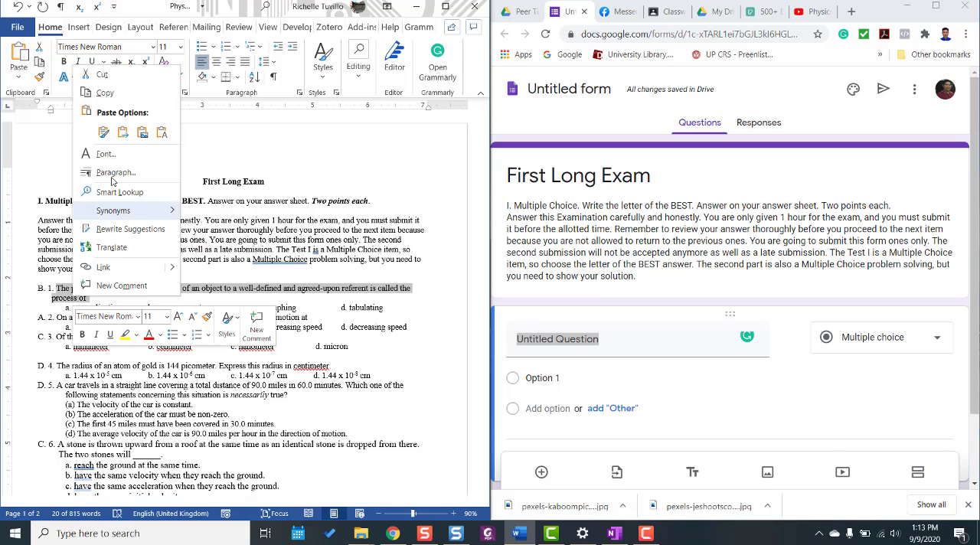
{"action": "left_click", "coordinate": [107, 98]}
{"action": "left_click", "coordinate": [573, 337]}
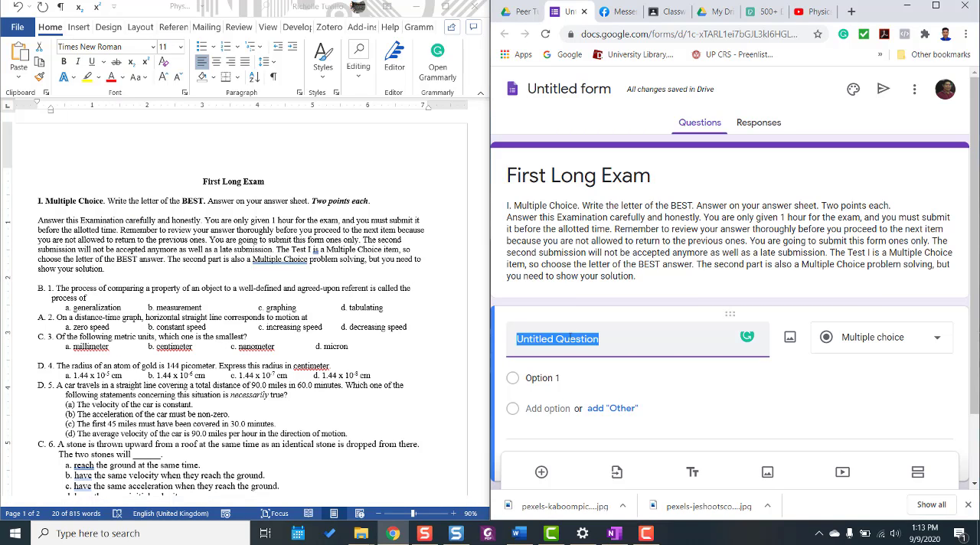
{"action": "key", "text": "ctrl+v"}
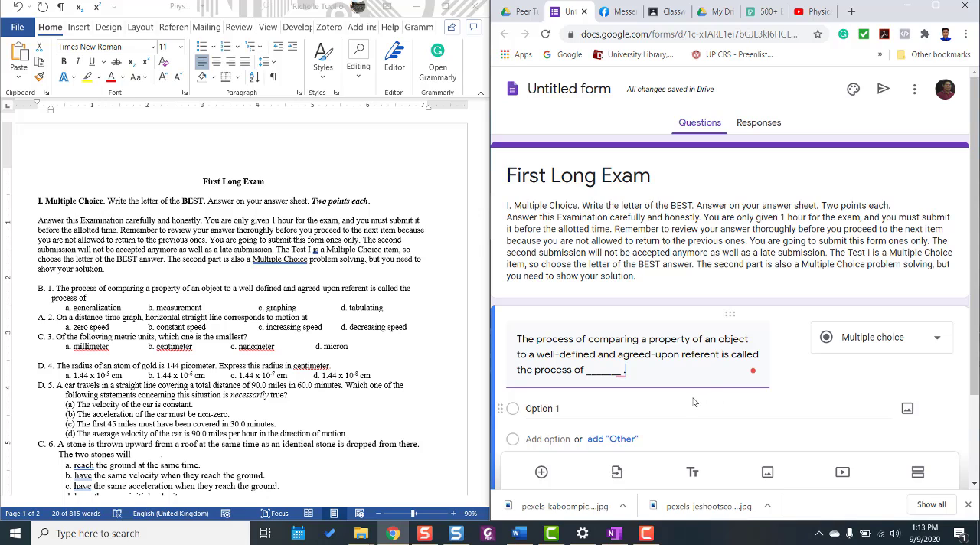
Copy "generalization" and "measurement" from the document as the first two answer options of question 1.
{"action": "left_click_drag", "start_coordinate": [56, 288], "coordinate": [125, 309]}
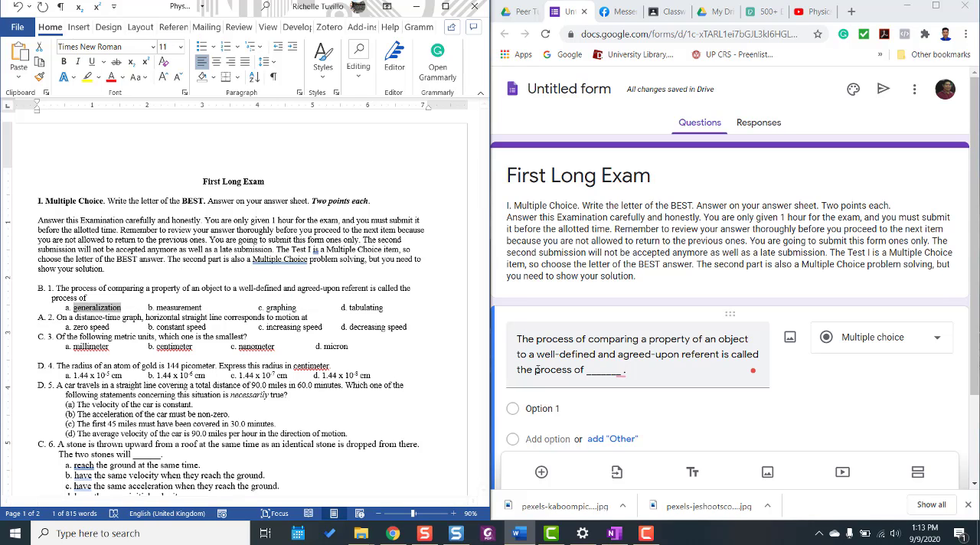
{"action": "left_click", "coordinate": [551, 411]}
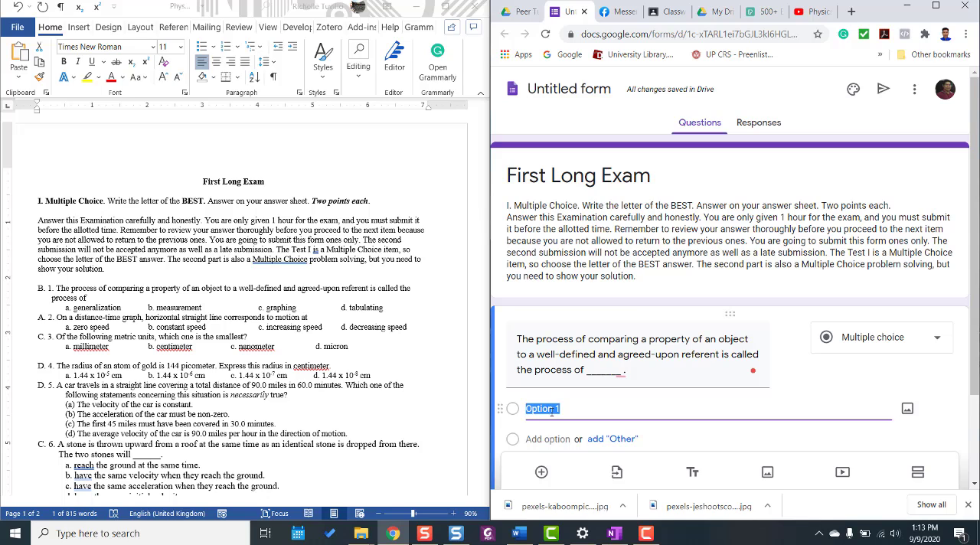
{"action": "key", "text": "ctrl+v"}
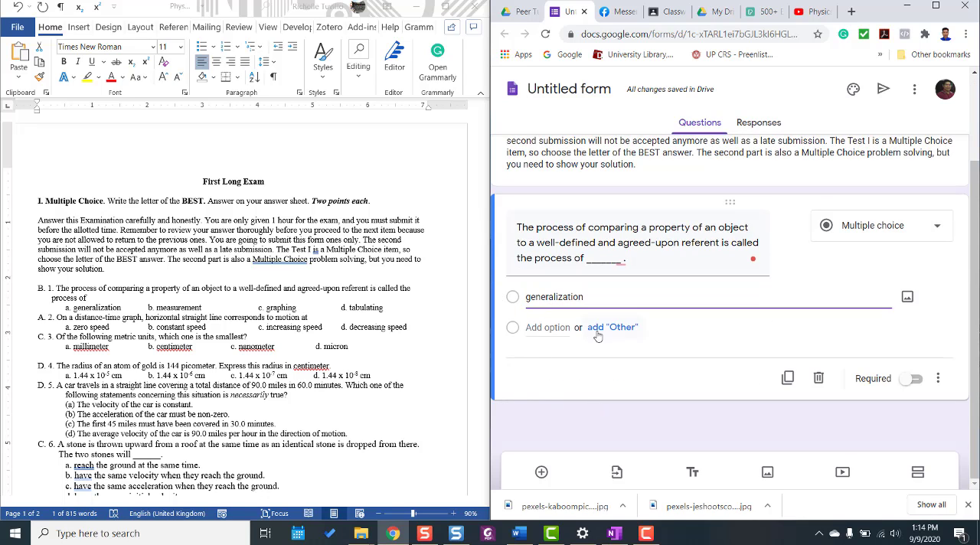
{"action": "left_click", "coordinate": [539, 328]}
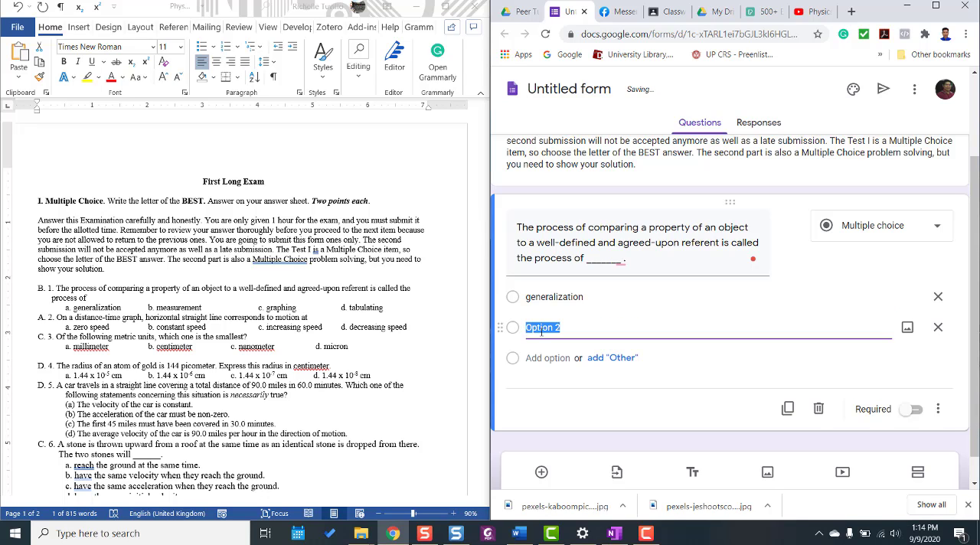
{"action": "left_click_drag", "start_coordinate": [156, 308], "coordinate": [202, 308]}
{"action": "left_click", "coordinate": [564, 327]}
{"action": "key", "text": "BackSpace"}
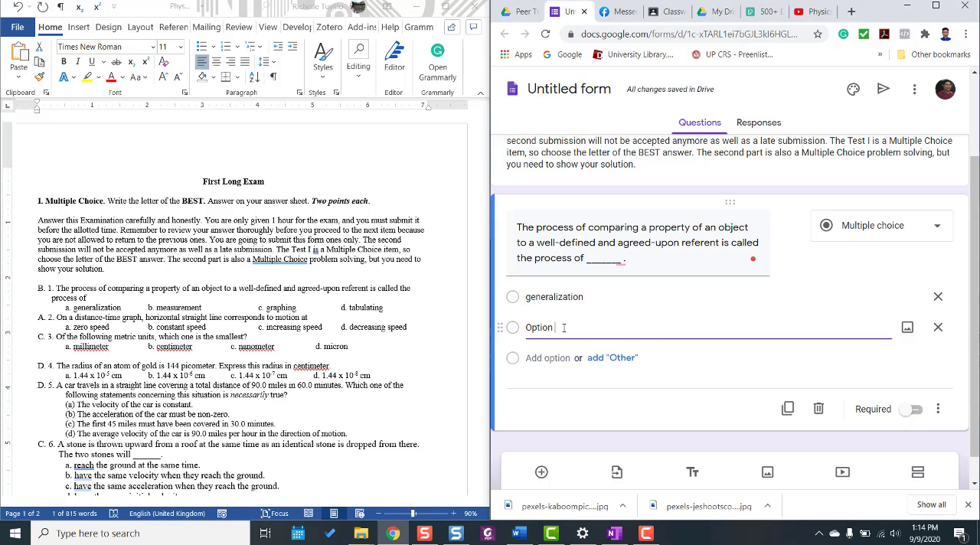
{"action": "key", "text": "ctrl+v"}
Copy "graphing" and "tabulating" from the document as the third and fourth answer options of question 1.
{"action": "left_click_drag", "start_coordinate": [267, 307], "coordinate": [297, 308]}
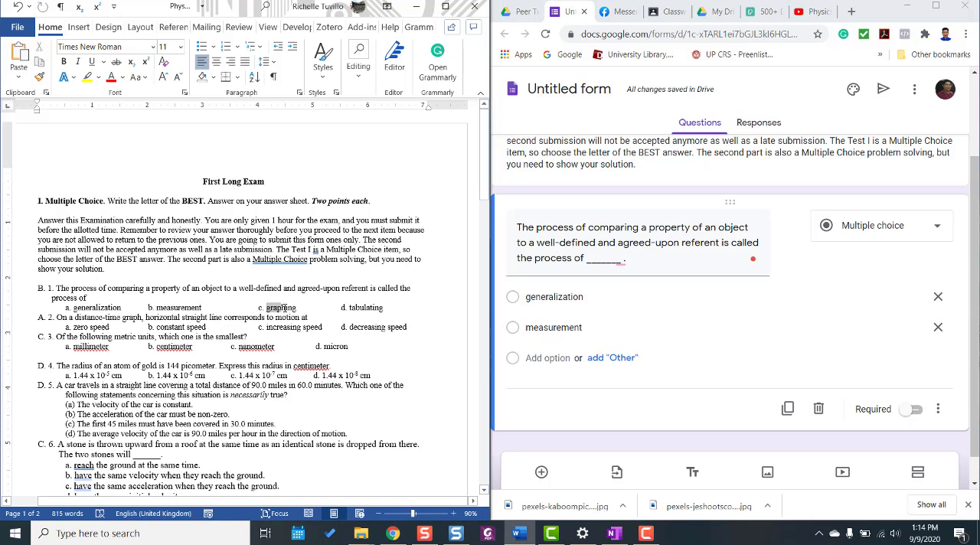
{"action": "key", "text": "ctrl+c"}
{"action": "left_click", "coordinate": [549, 358]}
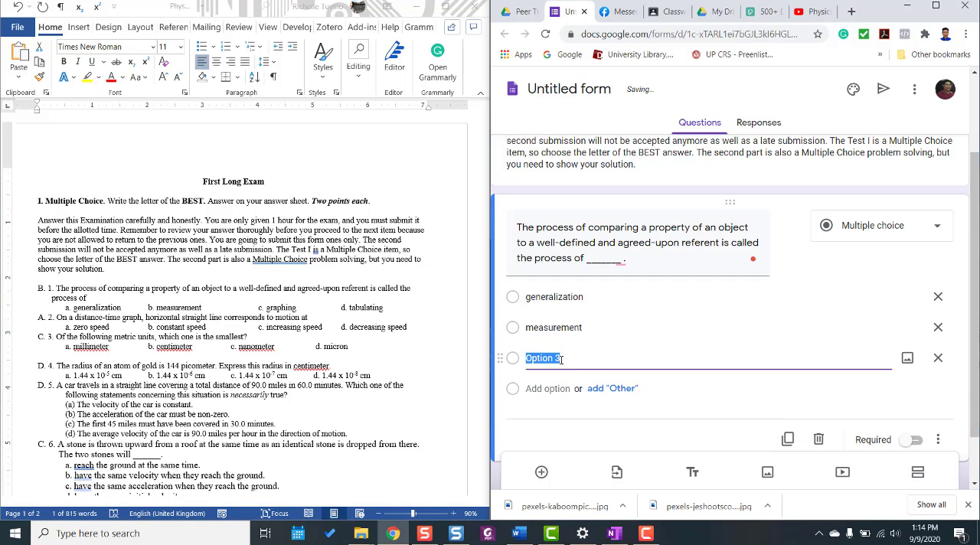
{"action": "key", "text": "ctrl+v"}
{"action": "left_click", "coordinate": [353, 310]}
{"action": "left_click_drag", "start_coordinate": [350, 307], "coordinate": [383, 308]}
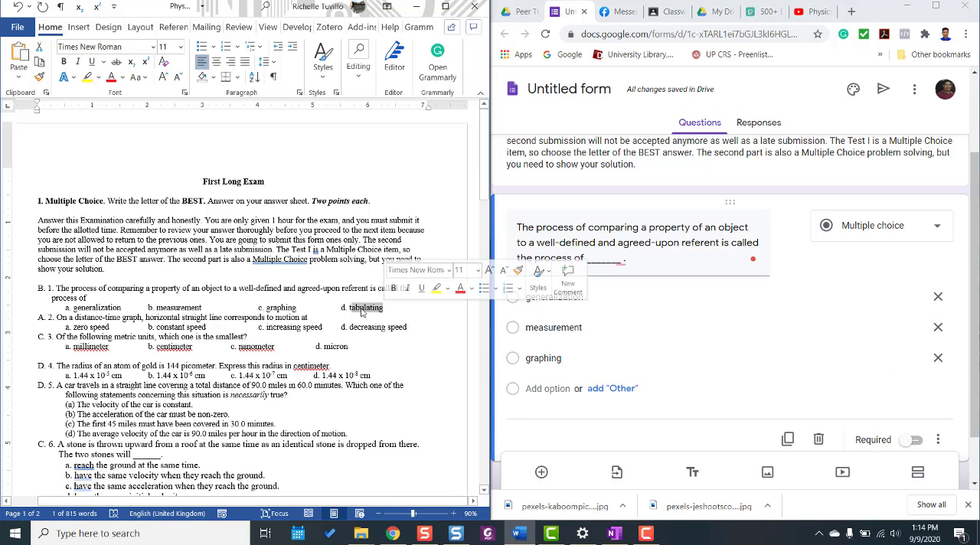
{"action": "key", "text": "ctrl+c"}
{"action": "left_click", "coordinate": [549, 388]}
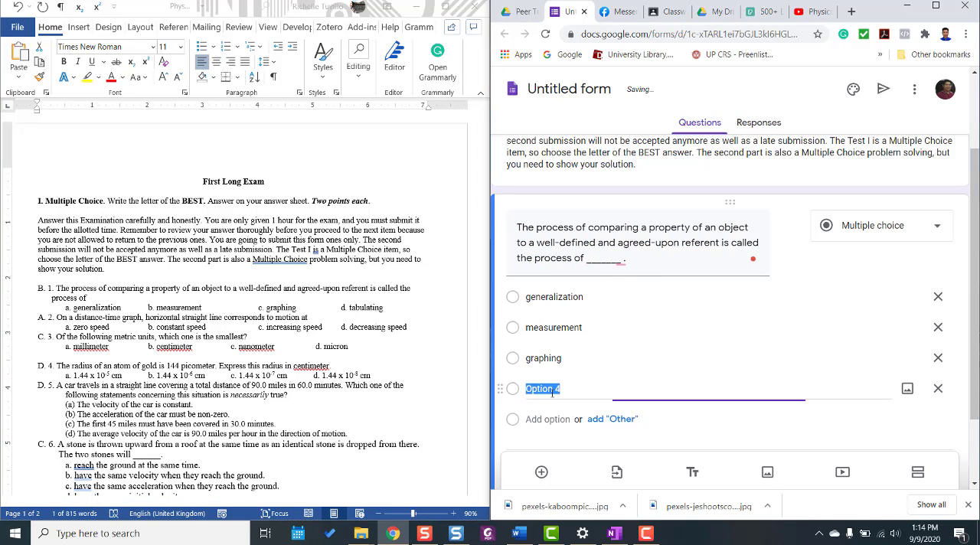
{"action": "key", "text": "ctrl+v"}
Make question 1 required and turn on shuffled option order for it.
{"action": "scroll", "coordinate": [649, 399], "scroll_direction": "down", "scroll_amount": 1}
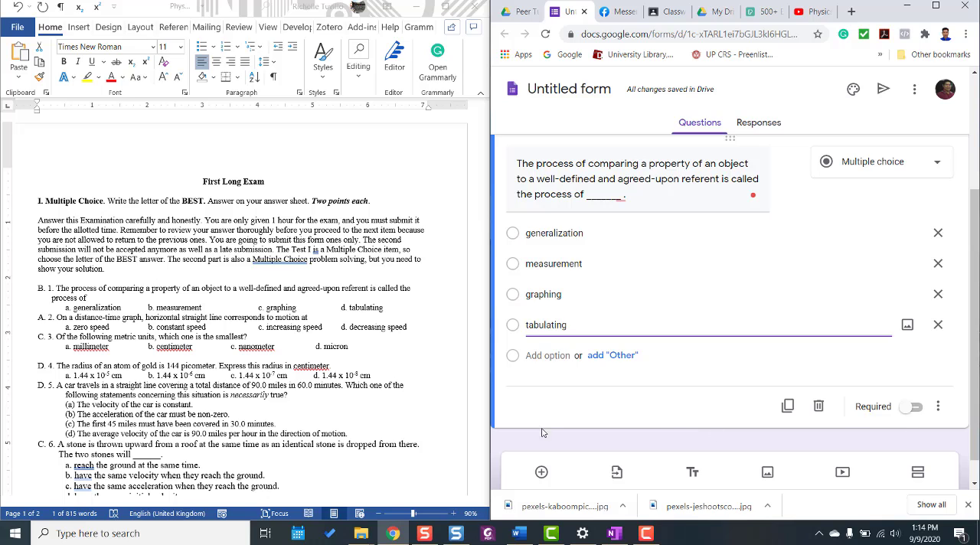
{"action": "left_click", "coordinate": [910, 413]}
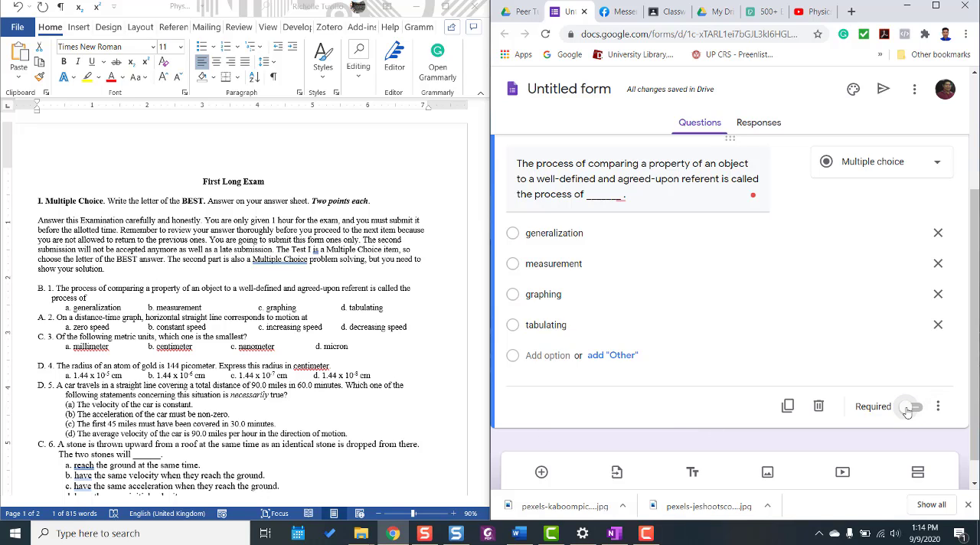
{"action": "left_click", "coordinate": [916, 410]}
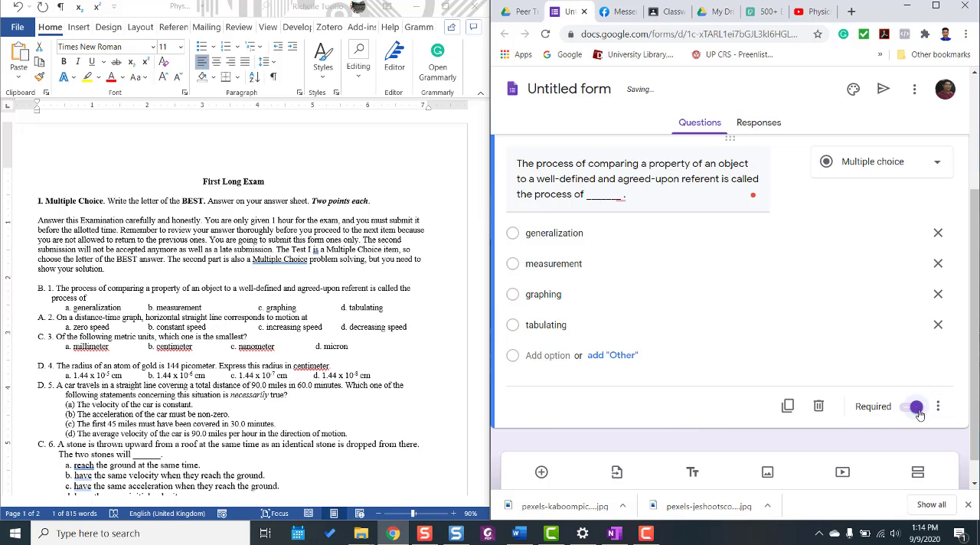
{"action": "left_click", "coordinate": [938, 407]}
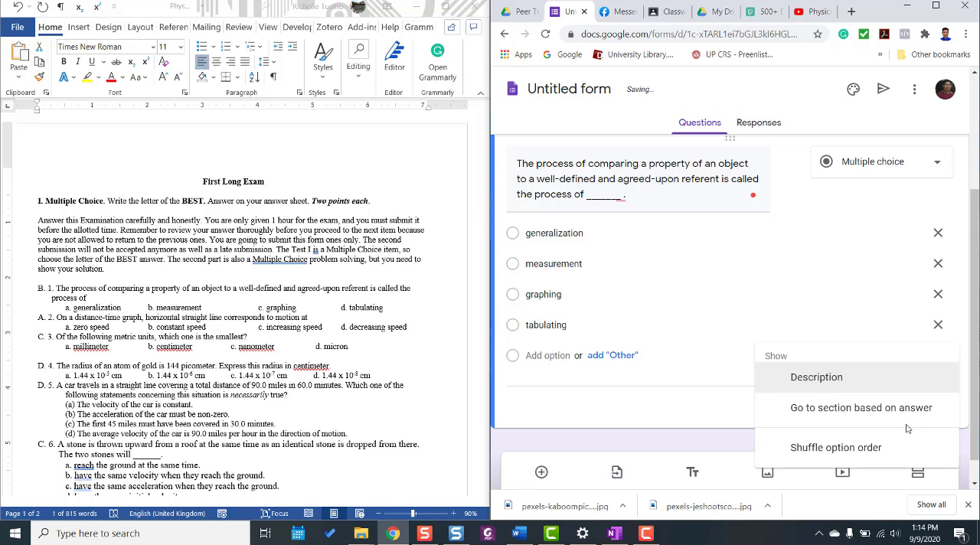
{"action": "left_click", "coordinate": [860, 450]}
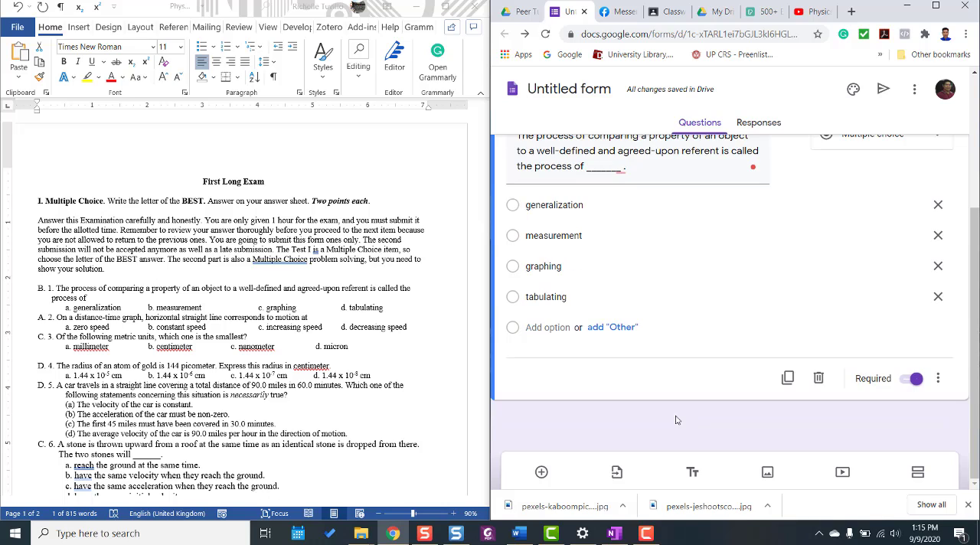
Add a new question and fill it with item 2's distance-time graph text from the document, ending with a blank line and a period.
{"action": "left_click", "coordinate": [541, 472]}
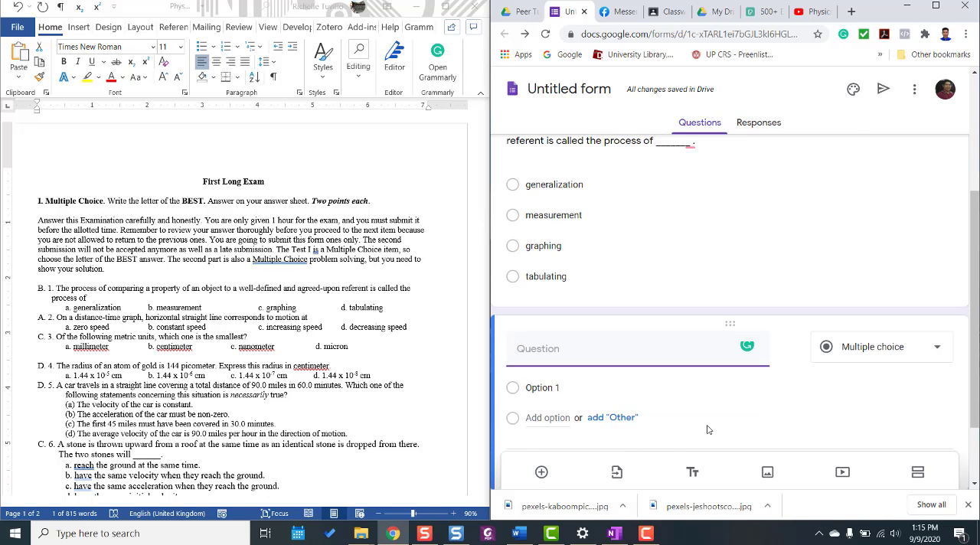
{"action": "left_click", "coordinate": [54, 318]}
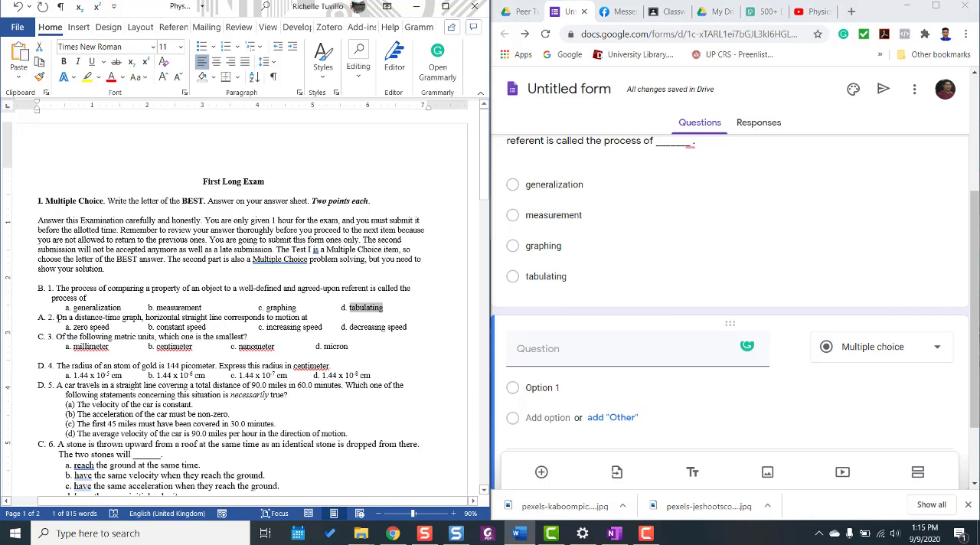
{"action": "left_click_drag", "start_coordinate": [58, 317], "coordinate": [303, 318]}
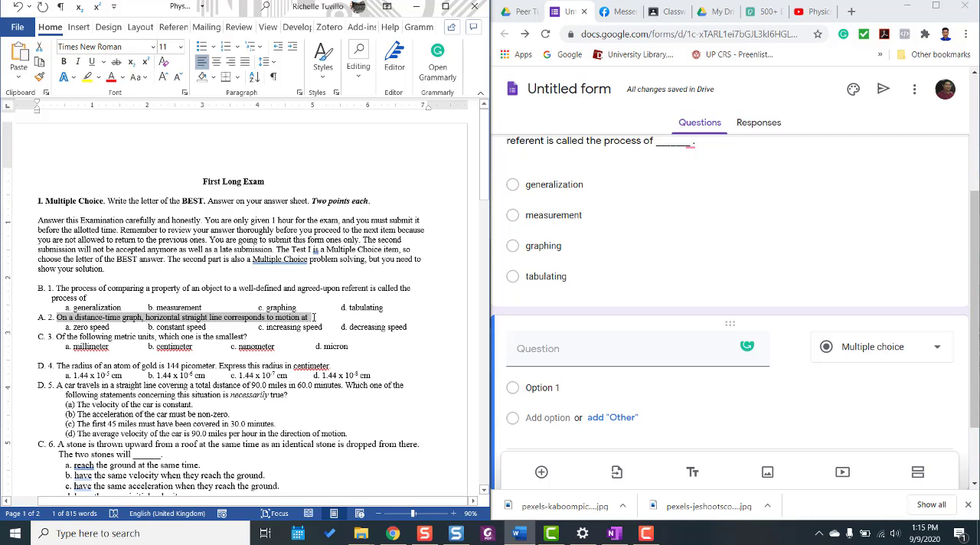
{"action": "right_click", "coordinate": [276, 318]}
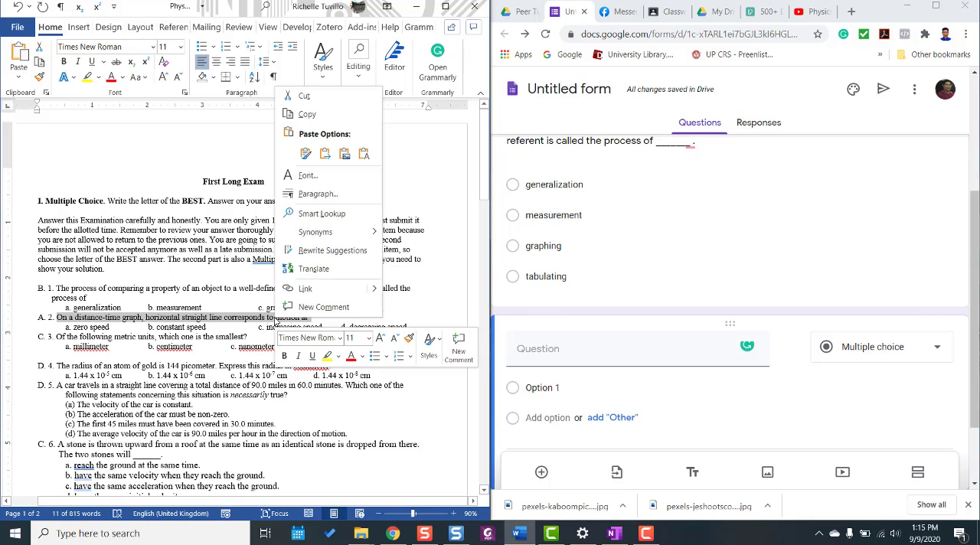
{"action": "left_click", "coordinate": [307, 115]}
{"action": "left_click", "coordinate": [567, 360]}
{"action": "key", "text": "ctrl+v"}
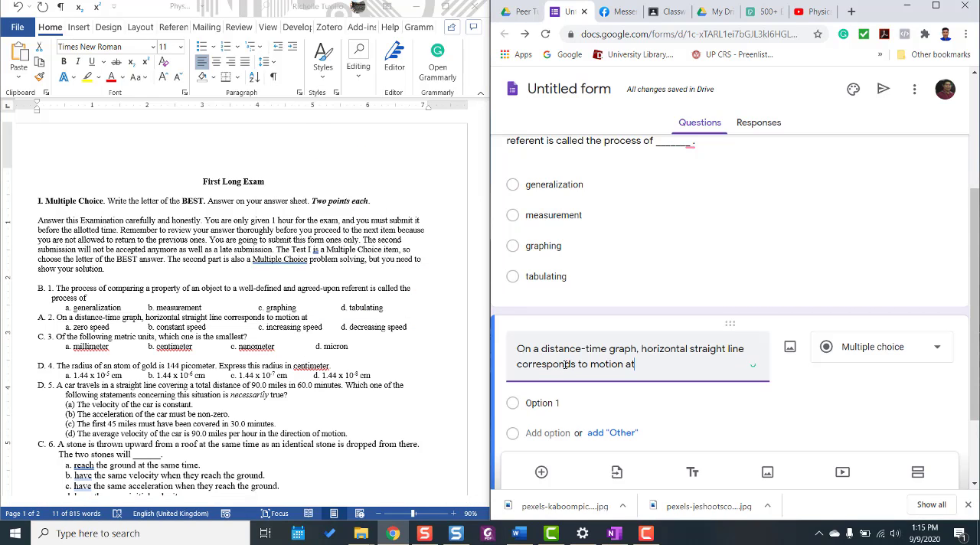
{"action": "type", "text": "_______ ."}
Copy "zero speed" from the document as the first answer option of question 2 and add a second option.
{"action": "left_click", "coordinate": [129, 327]}
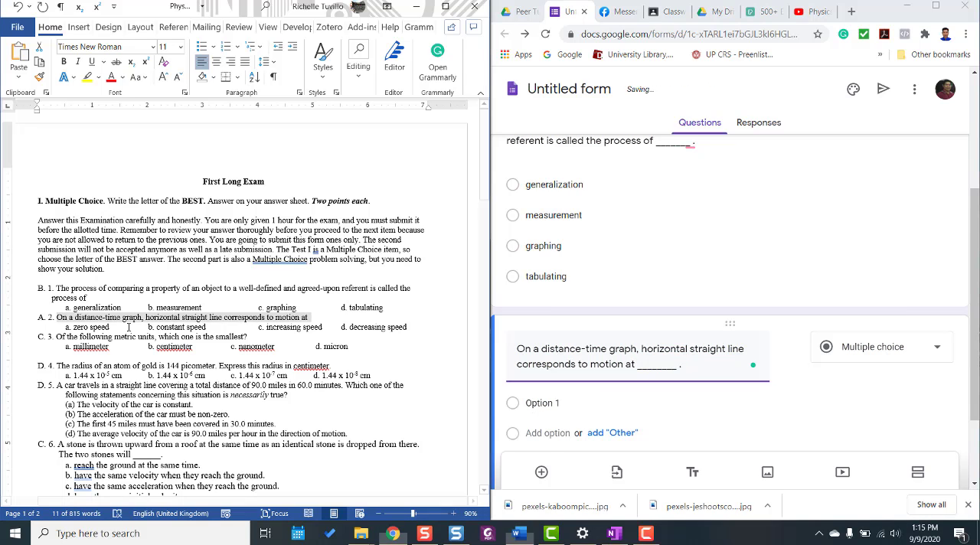
{"action": "left_click_drag", "start_coordinate": [75, 328], "coordinate": [109, 328]}
{"action": "right_click", "coordinate": [104, 328]}
{"action": "left_click", "coordinate": [135, 124]}
{"action": "left_click", "coordinate": [544, 404]}
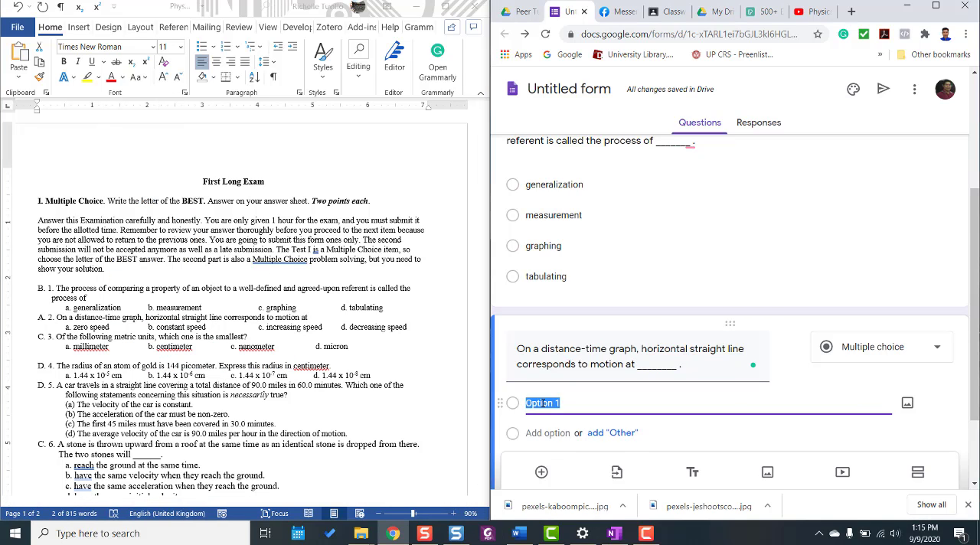
{"action": "key", "text": "ctrl+v"}
{"action": "key", "text": "Return"}
Replace question 2's second option with "constant speed" copied from the document.
{"action": "left_click", "coordinate": [161, 328]}
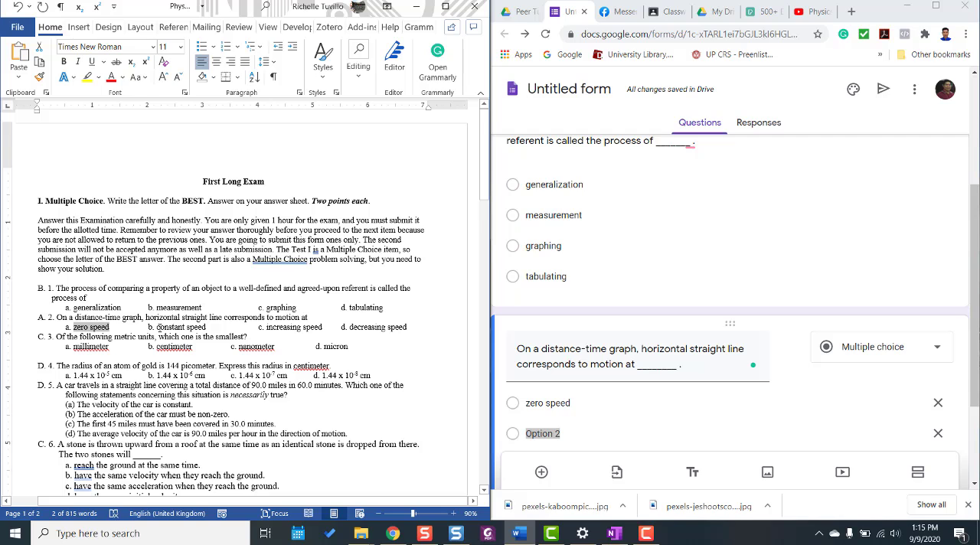
{"action": "left_click_drag", "start_coordinate": [157, 329], "coordinate": [206, 329]}
{"action": "scroll", "coordinate": [612, 427], "scroll_direction": "down", "scroll_amount": 2}
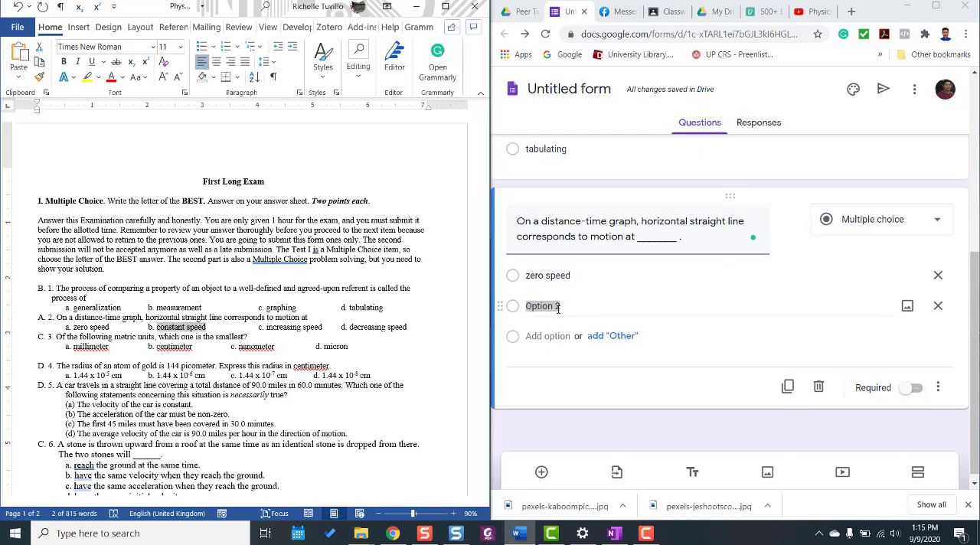
{"action": "left_click", "coordinate": [573, 306]}
{"action": "key", "text": "BackSpace"}
{"action": "key", "text": "BackSpace"}
{"action": "key", "text": "BackSpace"}
{"action": "key", "text": "BackSpace"}
{"action": "key", "text": "BackSpace"}
{"action": "key", "text": "BackSpace"}
{"action": "key", "text": "BackSpace"}
{"action": "key", "text": "BackSpace"}
{"action": "key", "text": "ctrl+v"}
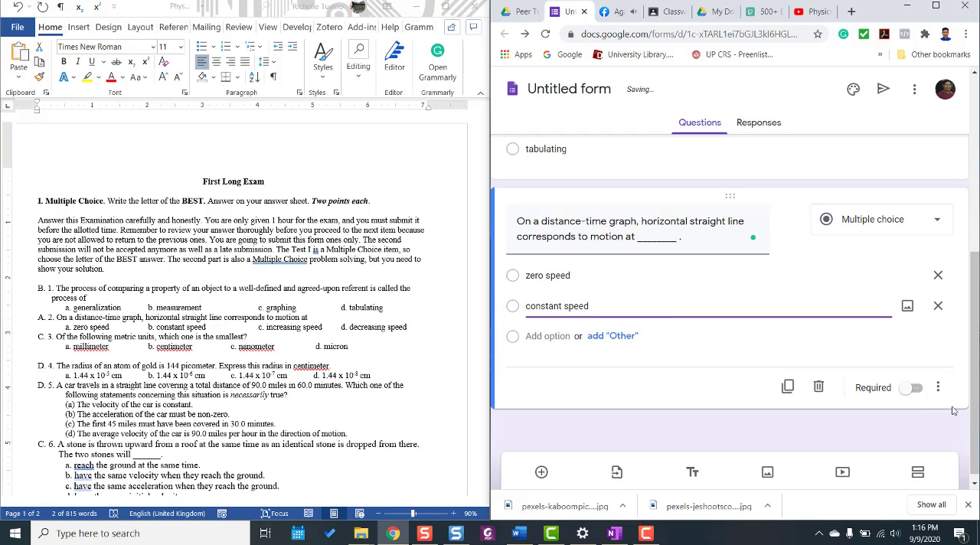
Make question 2 required and turn on shuffled option order for it.
{"action": "left_click", "coordinate": [923, 392]}
{"action": "left_click", "coordinate": [938, 388]}
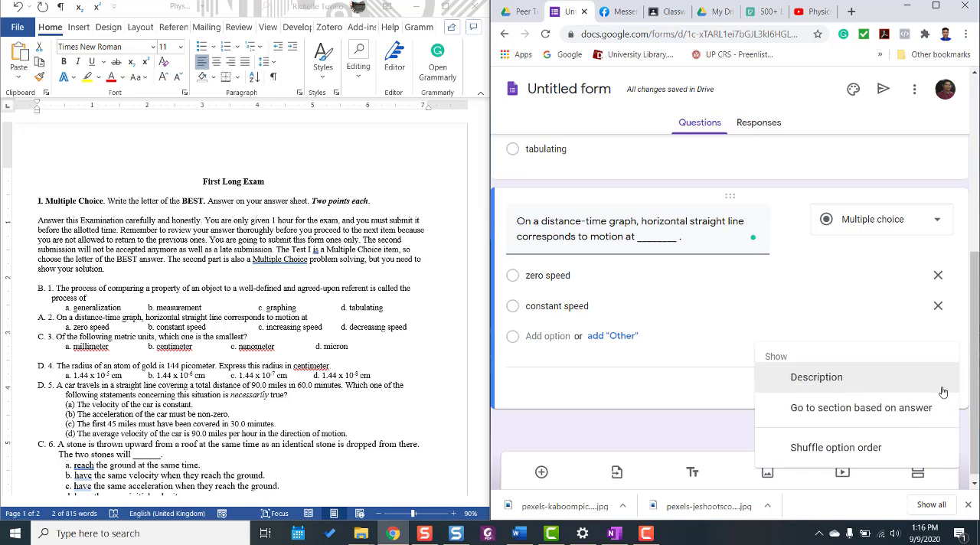
{"action": "left_click", "coordinate": [853, 454]}
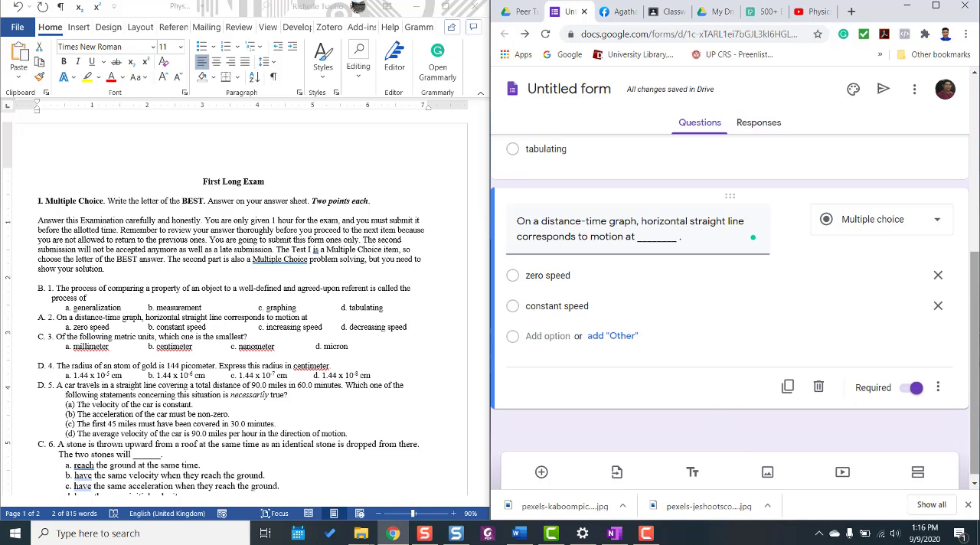
Set the form's theme color to Red Orange #ff5722 with the second background shade, and apply the theme.
{"action": "scroll", "coordinate": [808, 257], "scroll_direction": "up", "scroll_amount": 5}
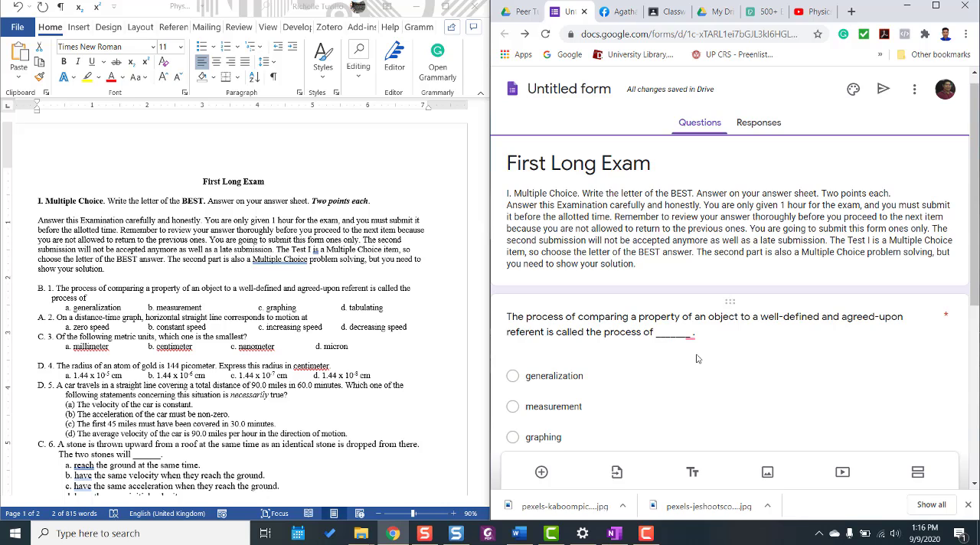
{"action": "scroll", "coordinate": [698, 357], "scroll_direction": "up", "scroll_amount": 1}
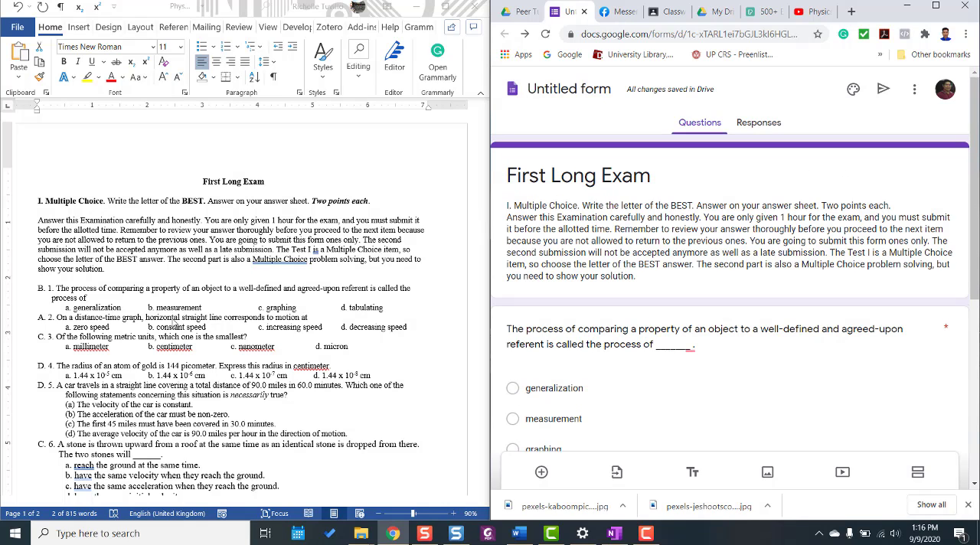
{"action": "left_click", "coordinate": [914, 91]}
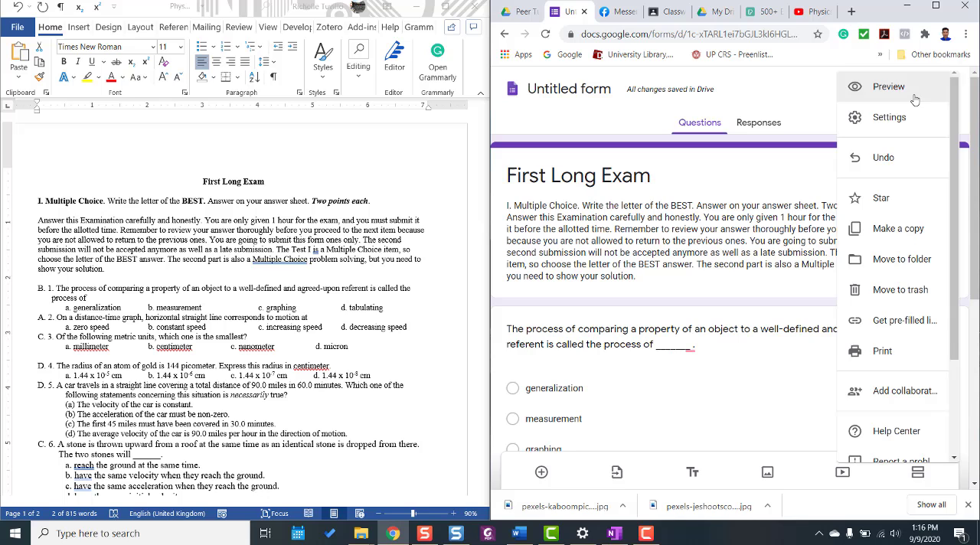
{"action": "left_click", "coordinate": [819, 119]}
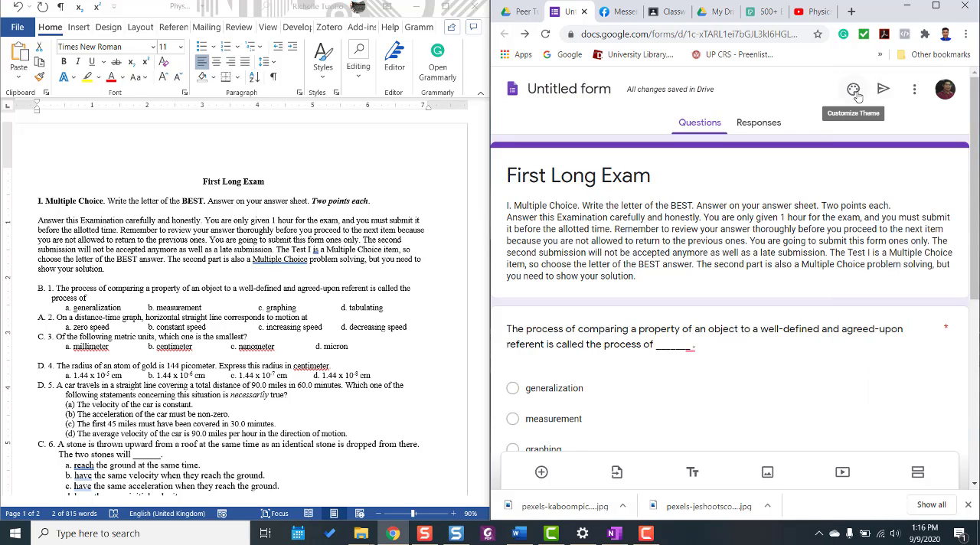
{"action": "left_click", "coordinate": [855, 90]}
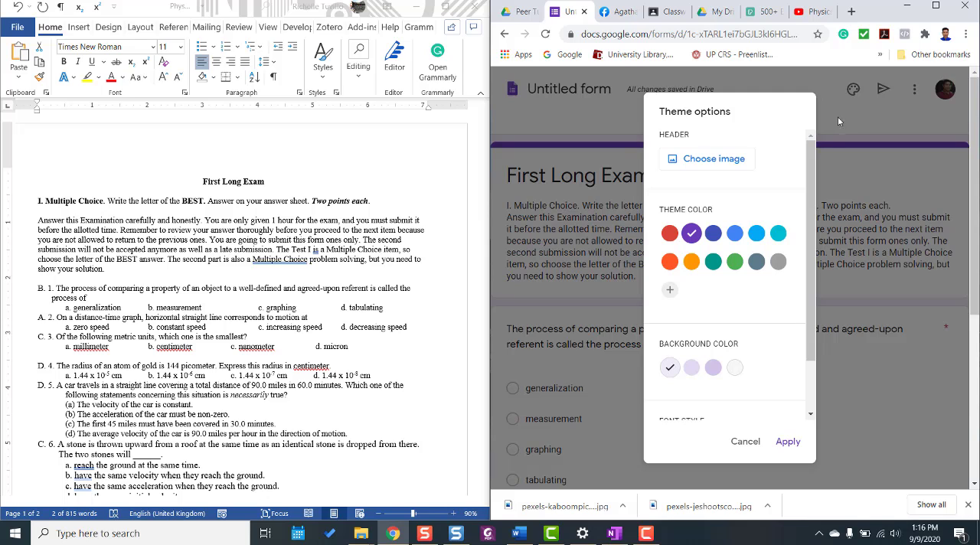
{"action": "left_click", "coordinate": [670, 263]}
{"action": "left_click", "coordinate": [692, 367]}
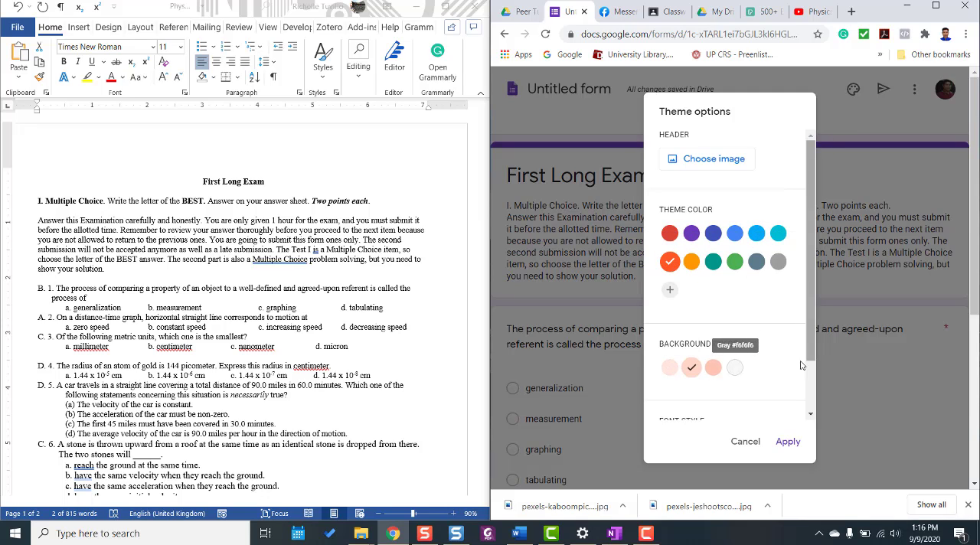
{"action": "scroll", "coordinate": [814, 327], "scroll_direction": "down", "scroll_amount": 2}
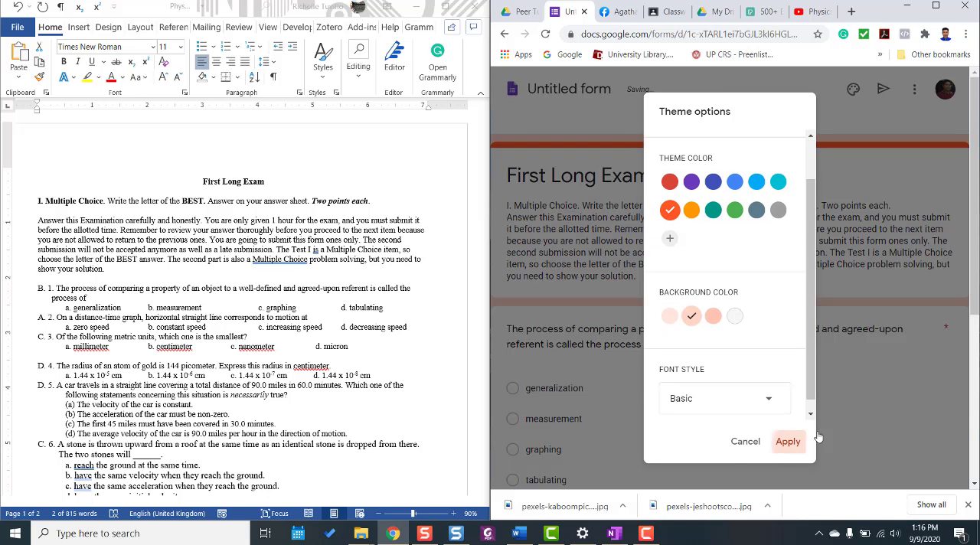
{"action": "left_click", "coordinate": [788, 442]}
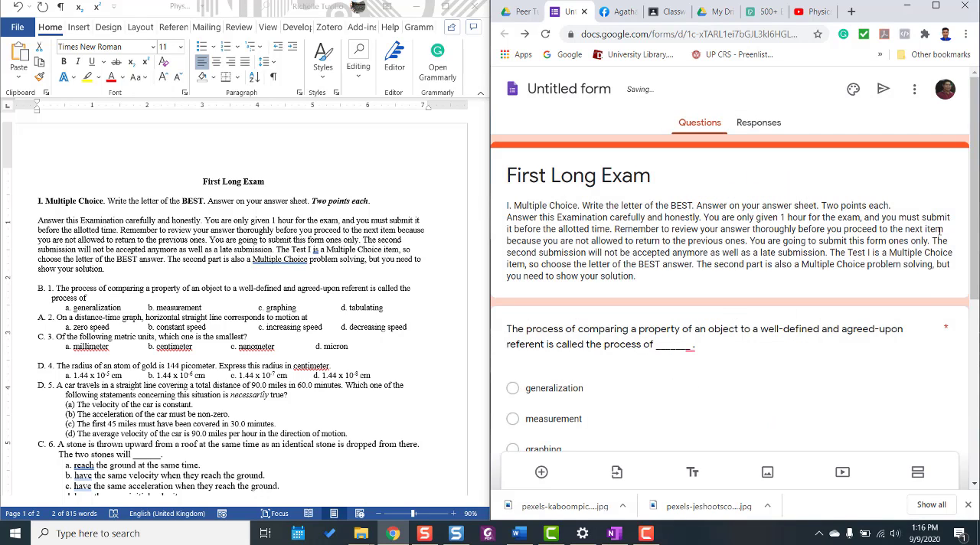
In the form's general settings, turn on collecting email addresses and limiting respondents to 1 response.
{"action": "left_click", "coordinate": [915, 92]}
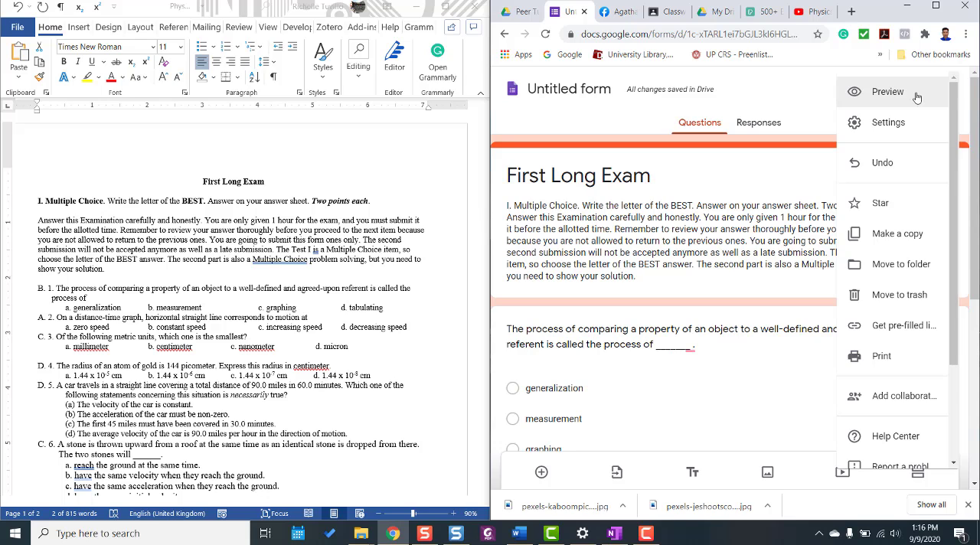
{"action": "left_click", "coordinate": [895, 122]}
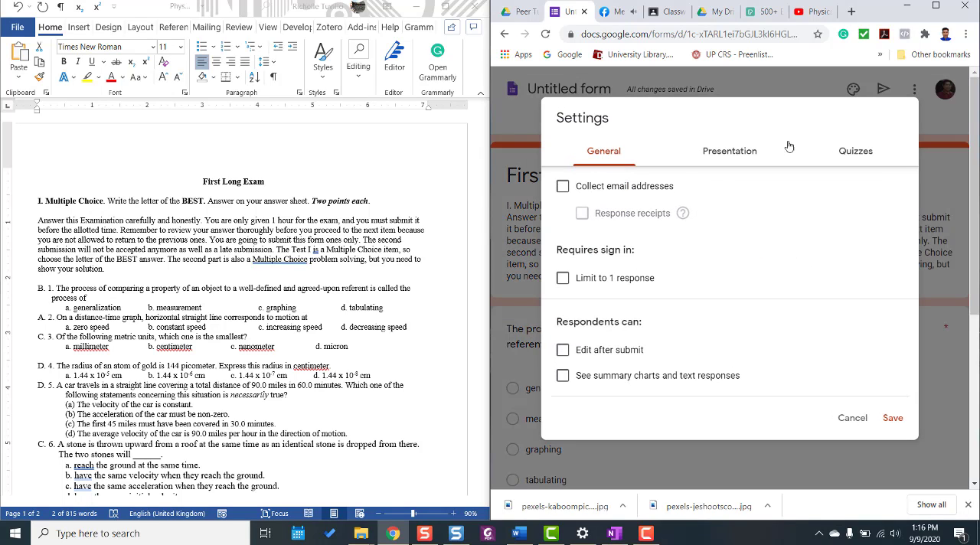
{"action": "left_click", "coordinate": [563, 190]}
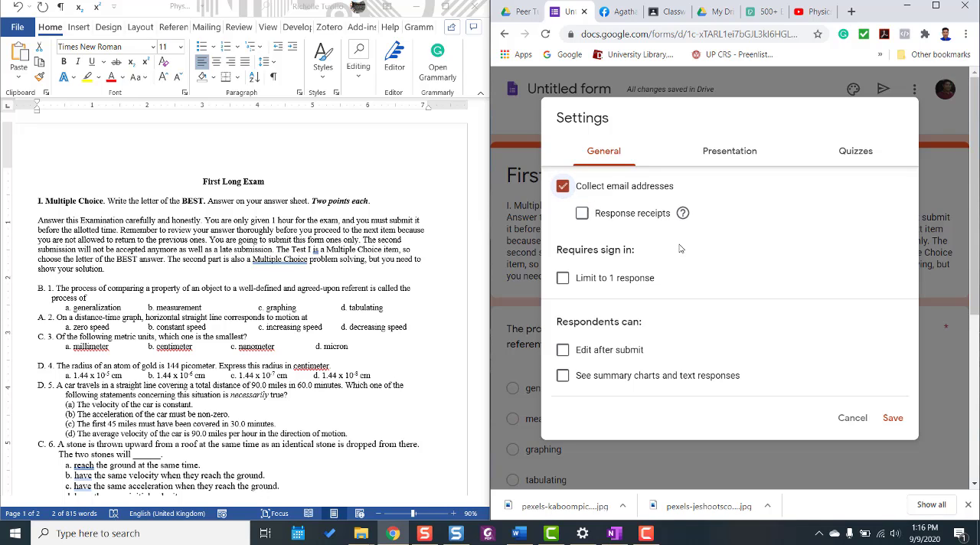
{"action": "left_click", "coordinate": [566, 279]}
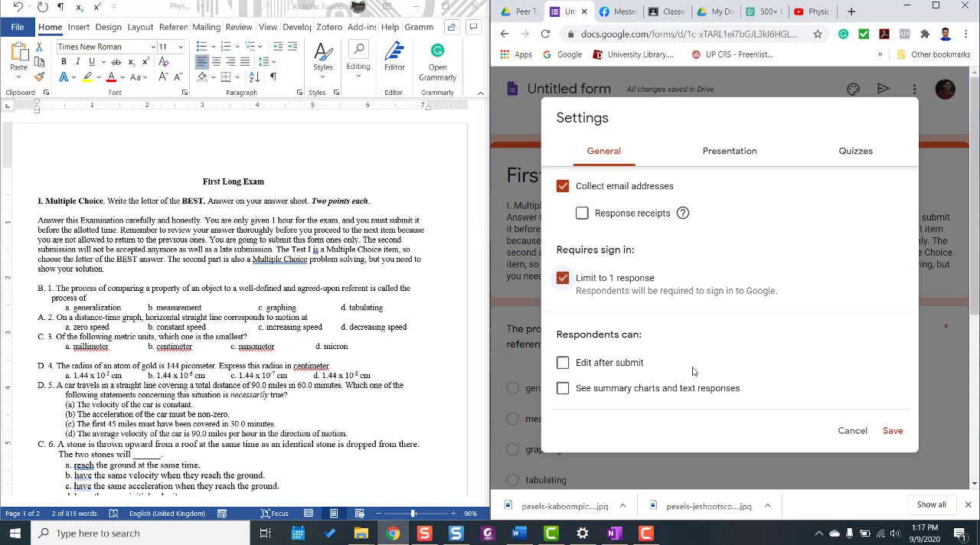
In the form's presentation settings, turn on the progress bar and shuffled question order, leaving the confirmation message at its default.
{"action": "left_click", "coordinate": [730, 159]}
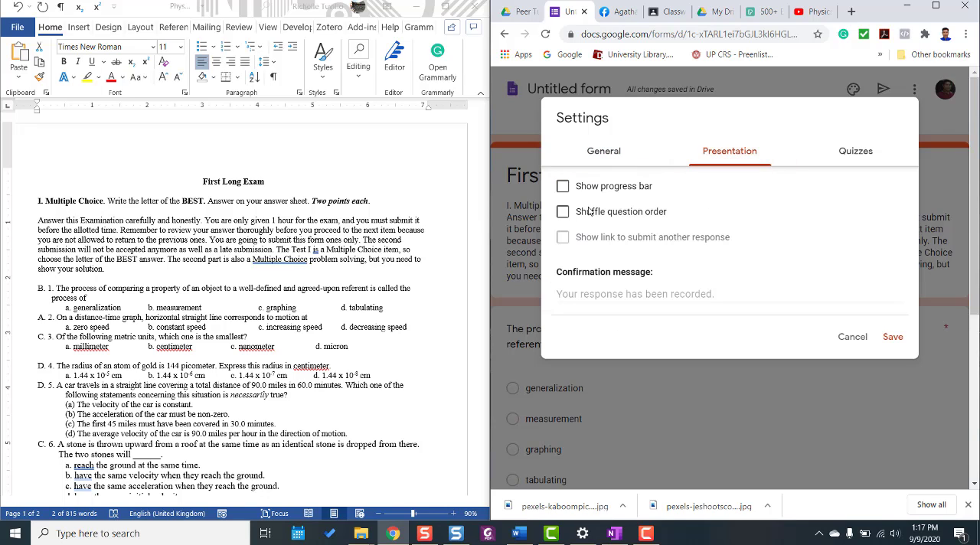
{"action": "left_click", "coordinate": [564, 187]}
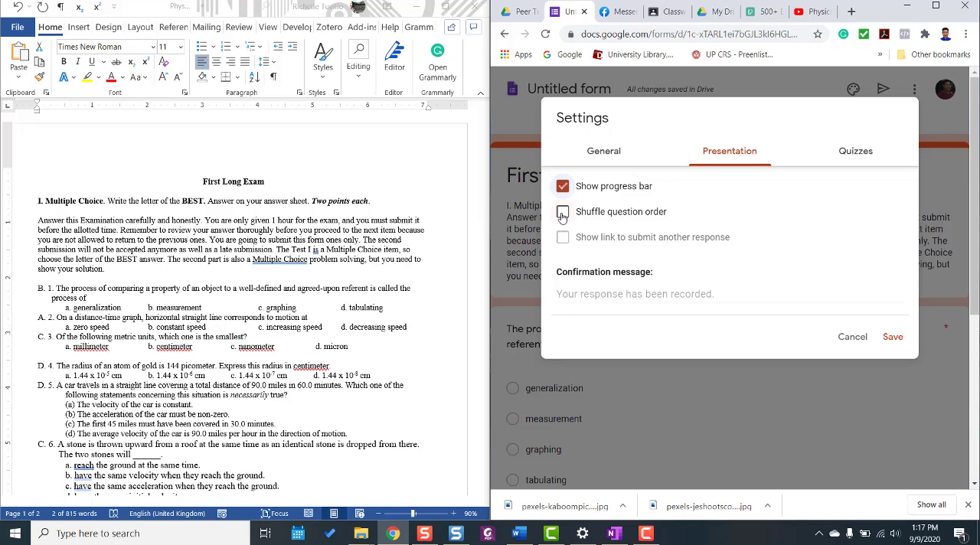
{"action": "left_click", "coordinate": [563, 213]}
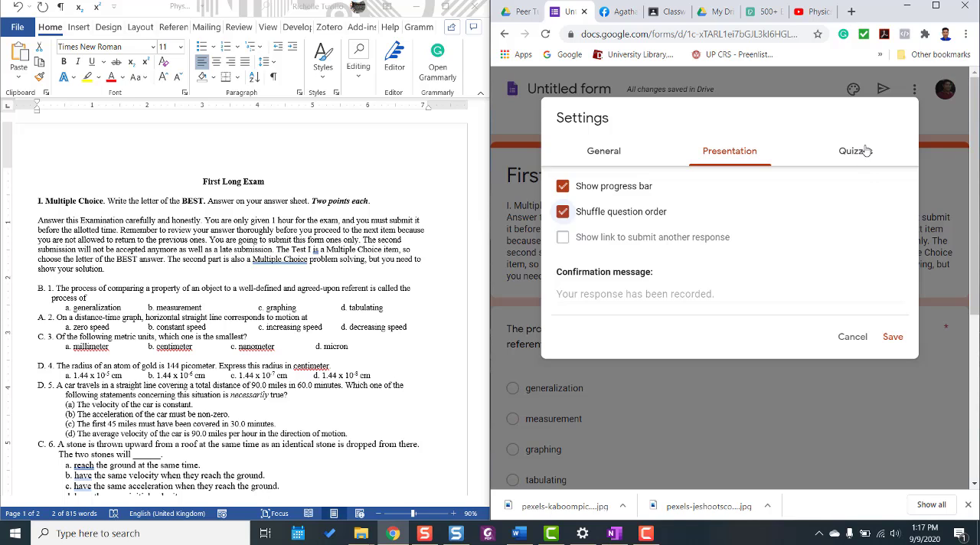
{"action": "left_click", "coordinate": [647, 298]}
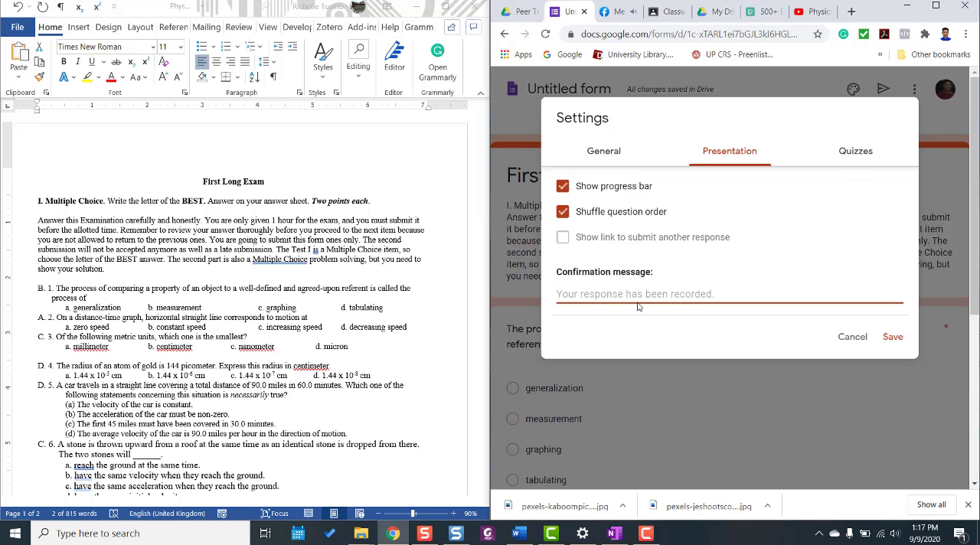
Make the form a quiz with grades released later after manual review, hide missed questions and correct answers from respondents, and save the settings.
{"action": "left_click", "coordinate": [852, 152]}
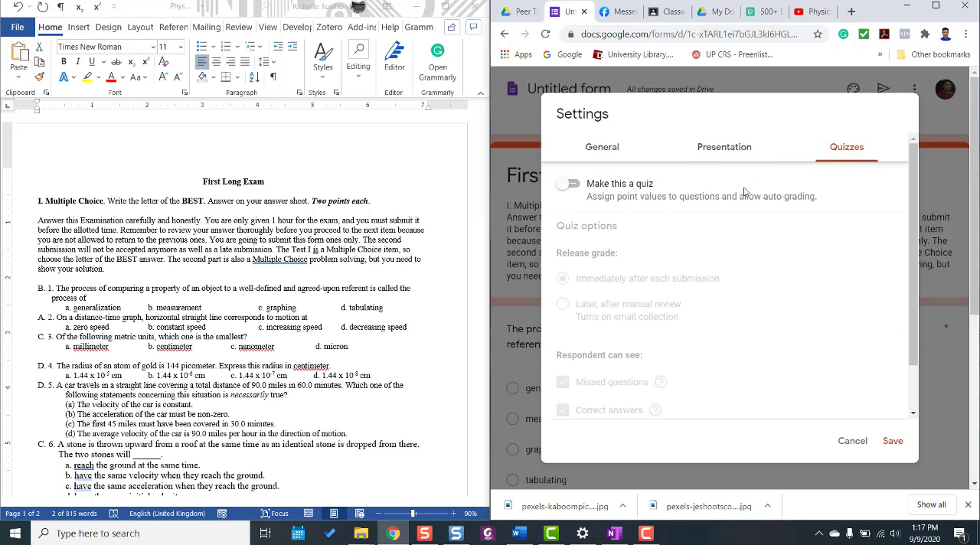
{"action": "left_click", "coordinate": [571, 184]}
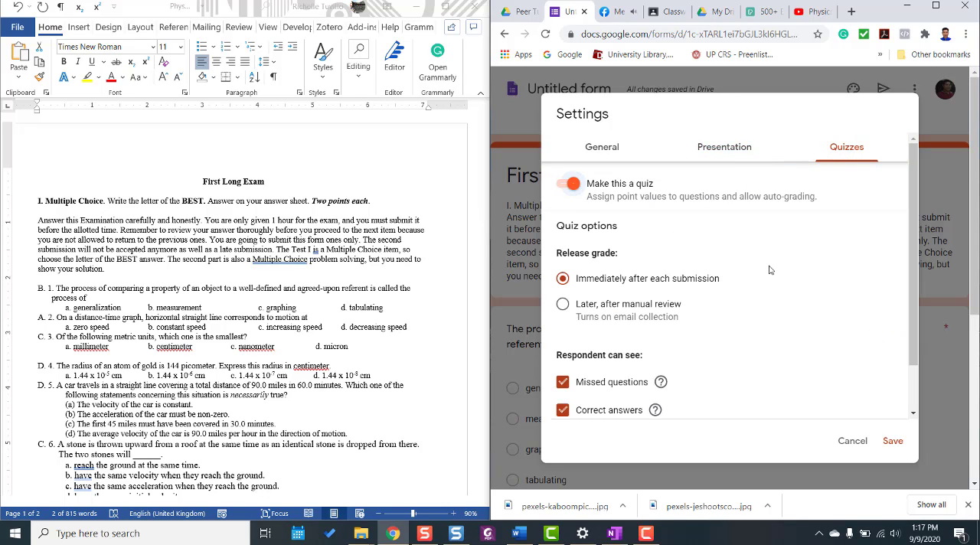
{"action": "left_click", "coordinate": [583, 305]}
{"action": "scroll", "coordinate": [775, 324], "scroll_direction": "down", "scroll_amount": 1}
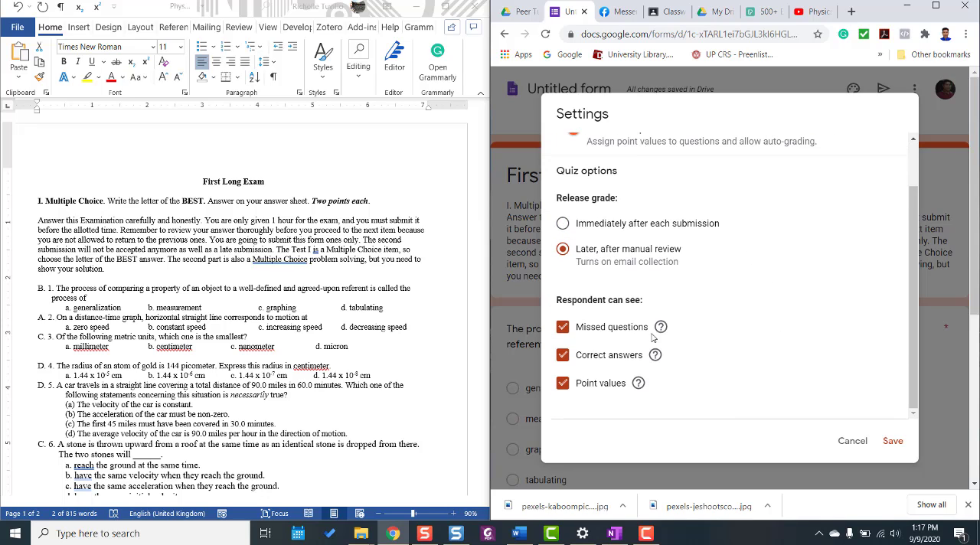
{"action": "left_click", "coordinate": [563, 327]}
{"action": "left_click", "coordinate": [563, 355]}
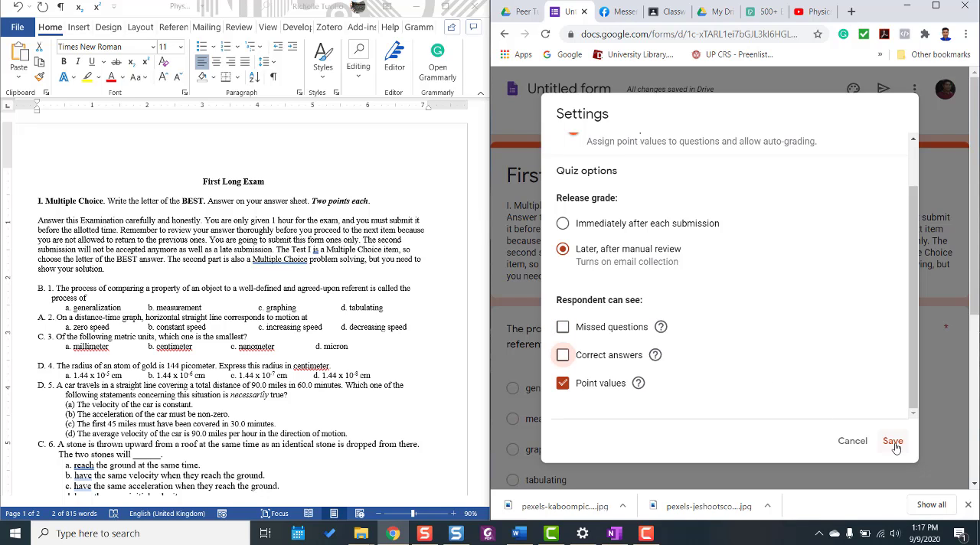
{"action": "left_click", "coordinate": [895, 443]}
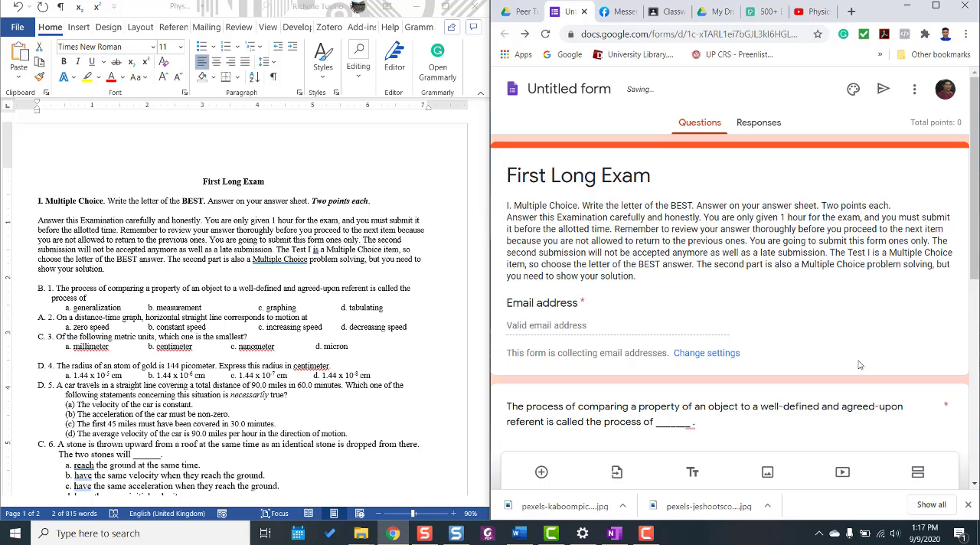
In question 1's answer key, mark "measurement" as the correct answer and assign it 2 points.
{"action": "scroll", "coordinate": [859, 366], "scroll_direction": "down", "scroll_amount": 2}
{"action": "scroll", "coordinate": [860, 366], "scroll_direction": "down", "scroll_amount": 1}
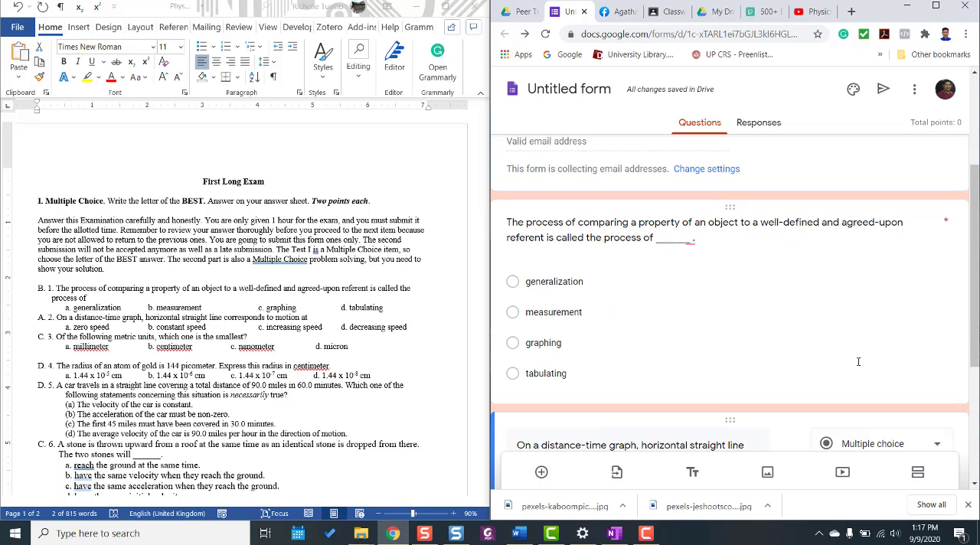
{"action": "left_click", "coordinate": [708, 393]}
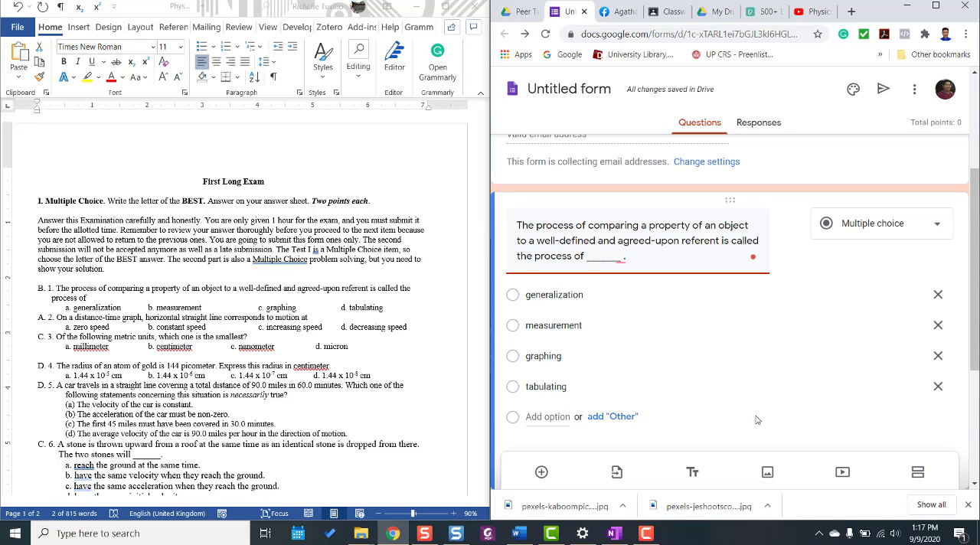
{"action": "scroll", "coordinate": [729, 408], "scroll_direction": "down", "scroll_amount": 2}
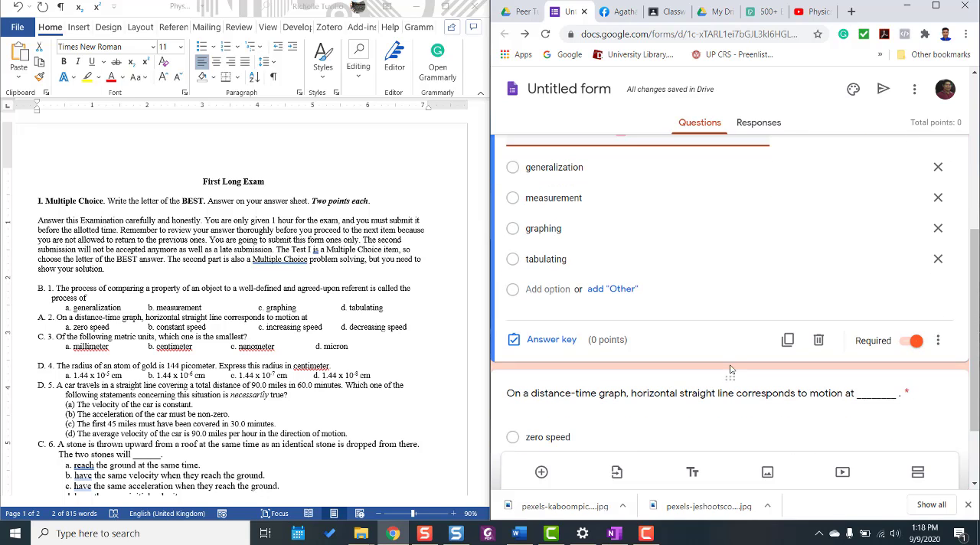
{"action": "left_click", "coordinate": [557, 350]}
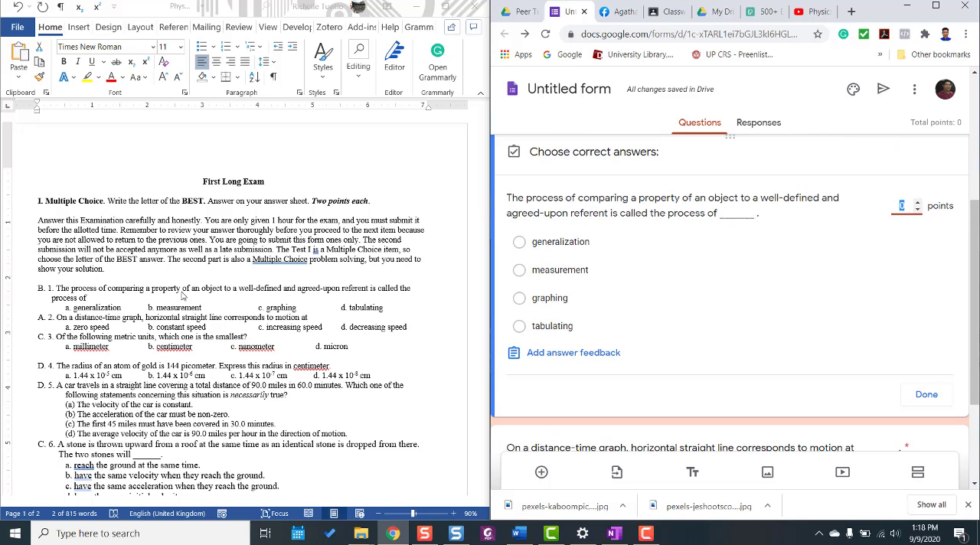
{"action": "left_click", "coordinate": [520, 270]}
{"action": "left_click", "coordinate": [902, 206]}
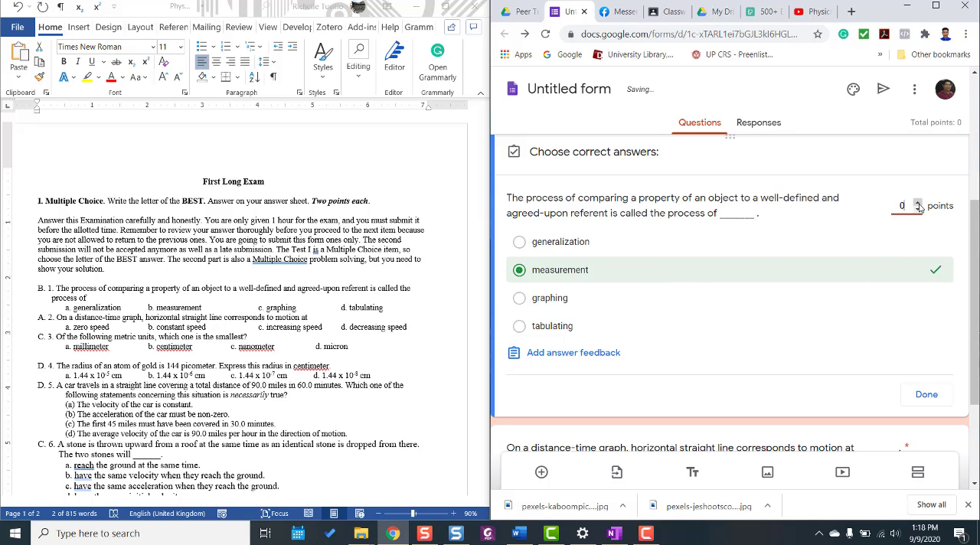
{"action": "type", "text": "2"}
{"action": "left_click", "coordinate": [925, 396]}
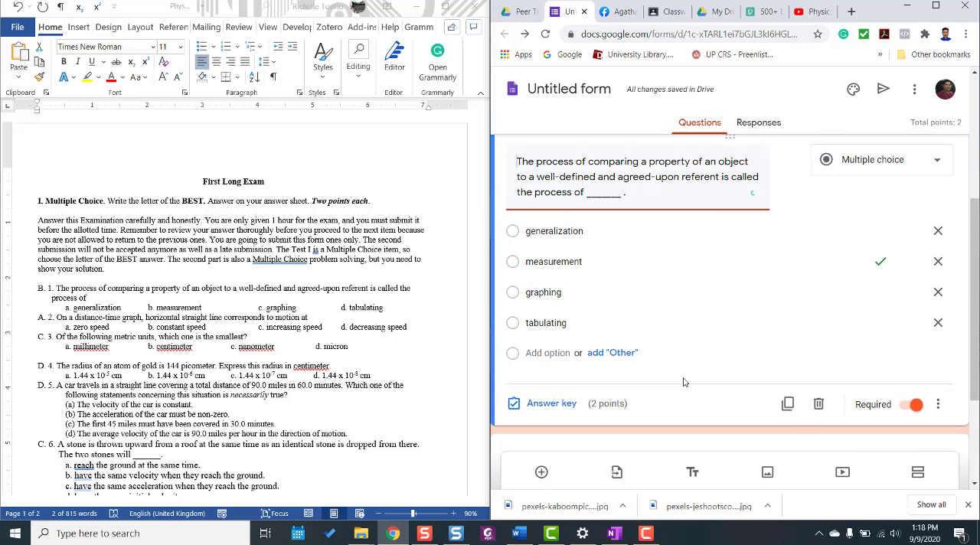
Add a third answer option to the distance-time graph question with "increasing speed" copied from the document.
{"action": "scroll", "coordinate": [684, 382], "scroll_direction": "down", "scroll_amount": 2}
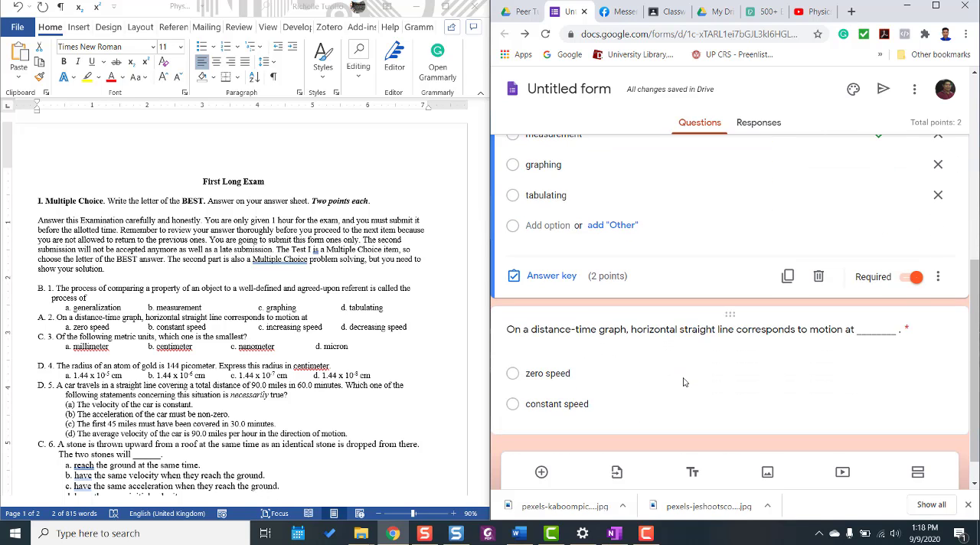
{"action": "scroll", "coordinate": [684, 382], "scroll_direction": "down", "scroll_amount": 1}
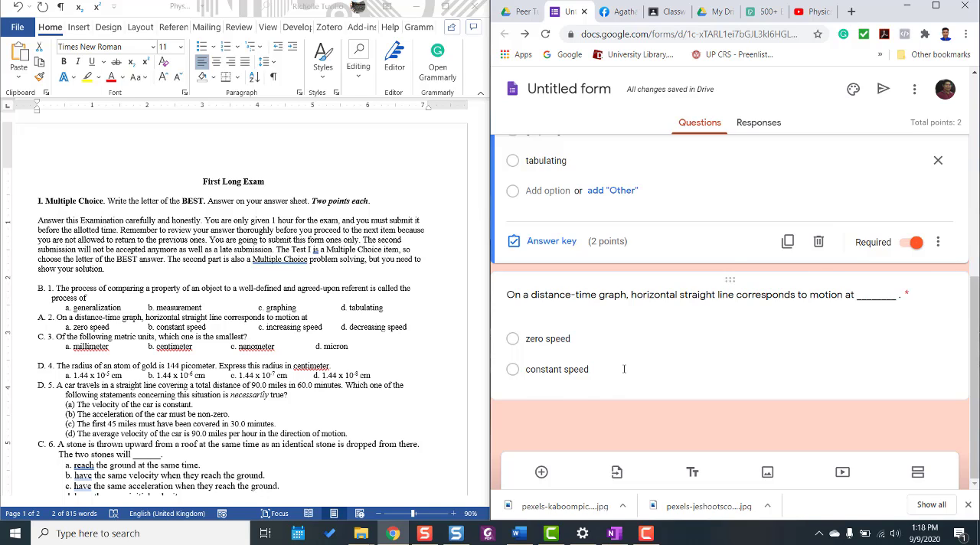
{"action": "left_click", "coordinate": [557, 369]}
{"action": "key", "text": "Return"}
{"action": "left_click_drag", "start_coordinate": [267, 327], "coordinate": [323, 328]}
{"action": "key", "text": "ctrl+c"}
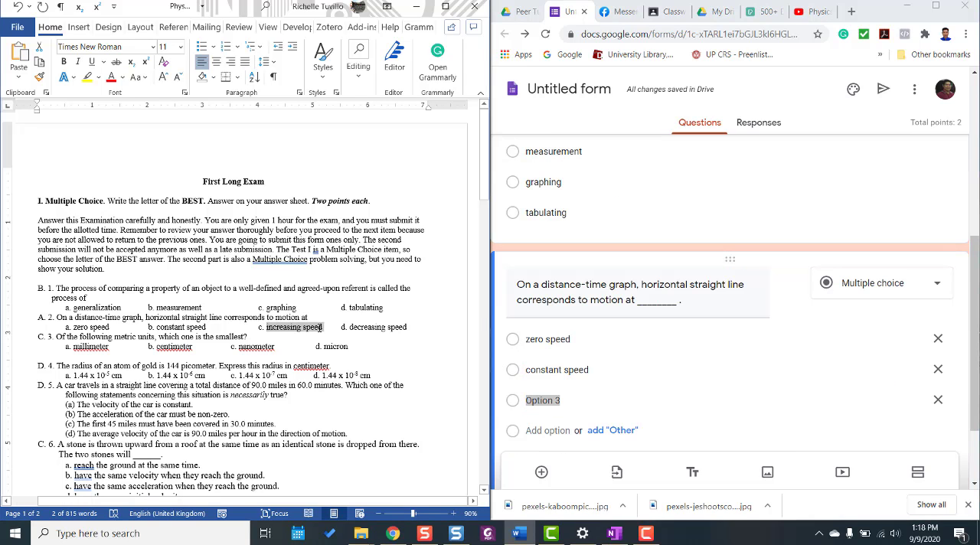
{"action": "key", "text": "BackSpace"}
{"action": "key", "text": "BackSpace"}
{"action": "key", "text": "BackSpace"}
{"action": "key", "text": "BackSpace"}
{"action": "key", "text": "BackSpace"}
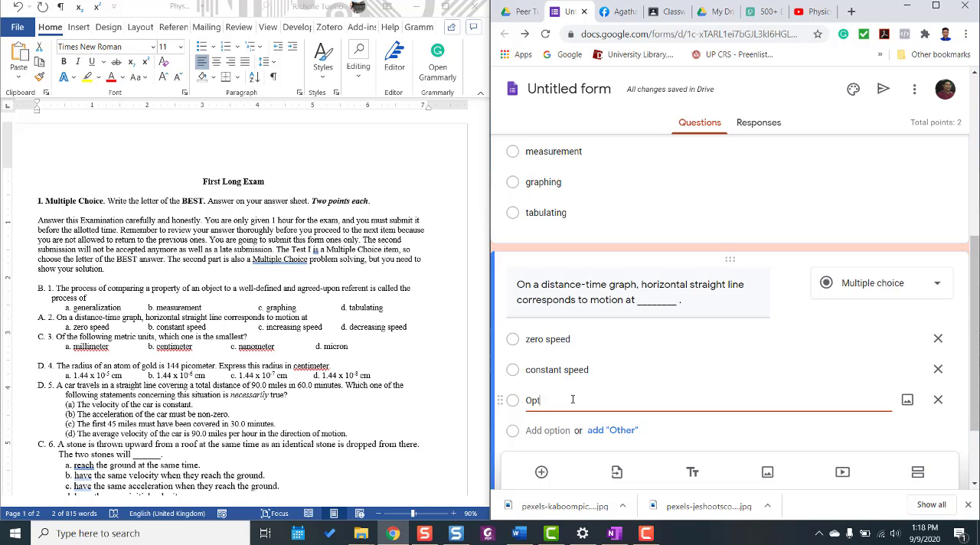
{"action": "key", "text": "ctrl+v"}
Add "decreasing speed" from the document as the fourth answer option of the distance-time graph question.
{"action": "left_click_drag", "start_coordinate": [350, 327], "coordinate": [408, 328]}
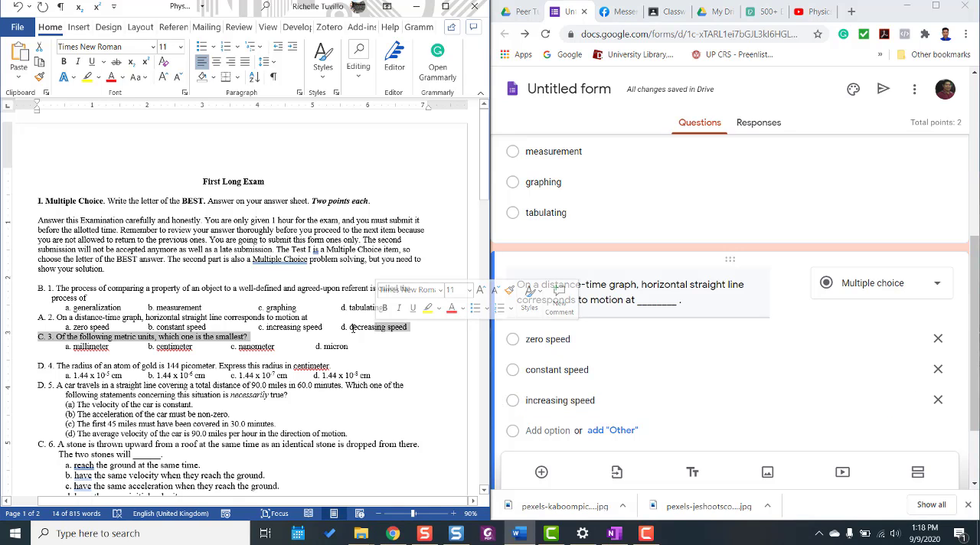
{"action": "key", "text": "ctrl+c"}
{"action": "left_click", "coordinate": [548, 431]}
{"action": "key", "text": "ctrl+v"}
In the distance-time graph question's answer key, mark "zero speed" as the correct answer and assign it 2 points.
{"action": "scroll", "coordinate": [673, 351], "scroll_direction": "down", "scroll_amount": 2}
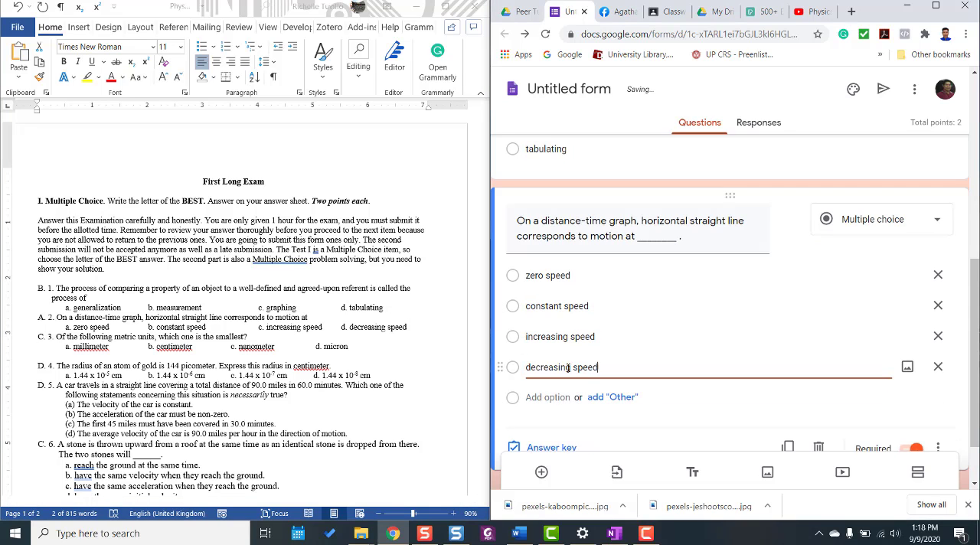
{"action": "left_click", "coordinate": [548, 379]}
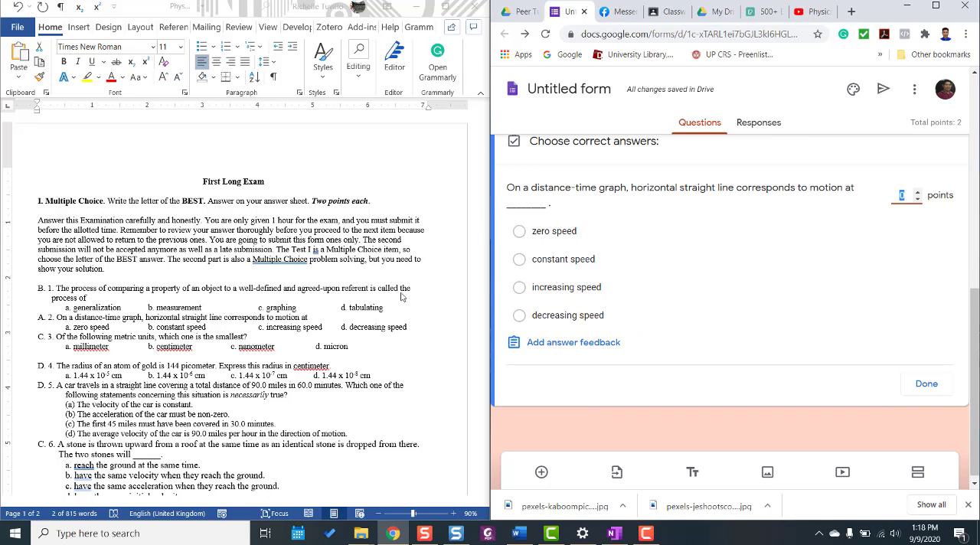
{"action": "left_click", "coordinate": [520, 232]}
{"action": "left_click", "coordinate": [917, 193]}
{"action": "left_click", "coordinate": [917, 192]}
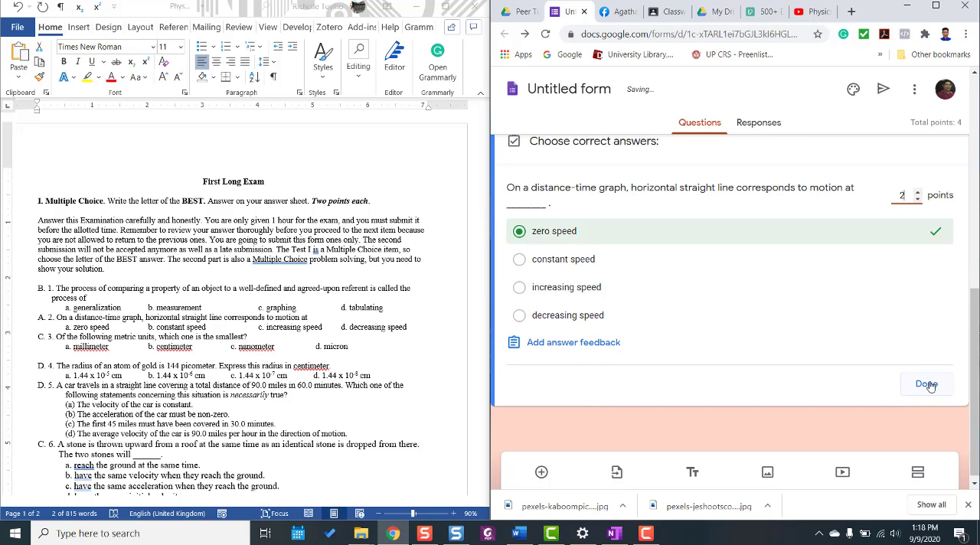
{"action": "left_click", "coordinate": [928, 384]}
{"action": "left_click", "coordinate": [552, 392]}
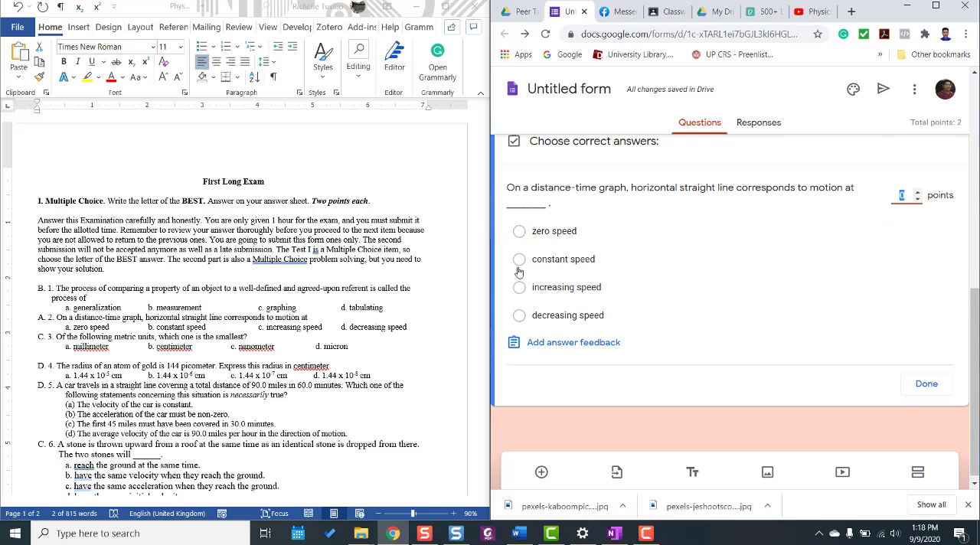
{"action": "left_click", "coordinate": [520, 232]}
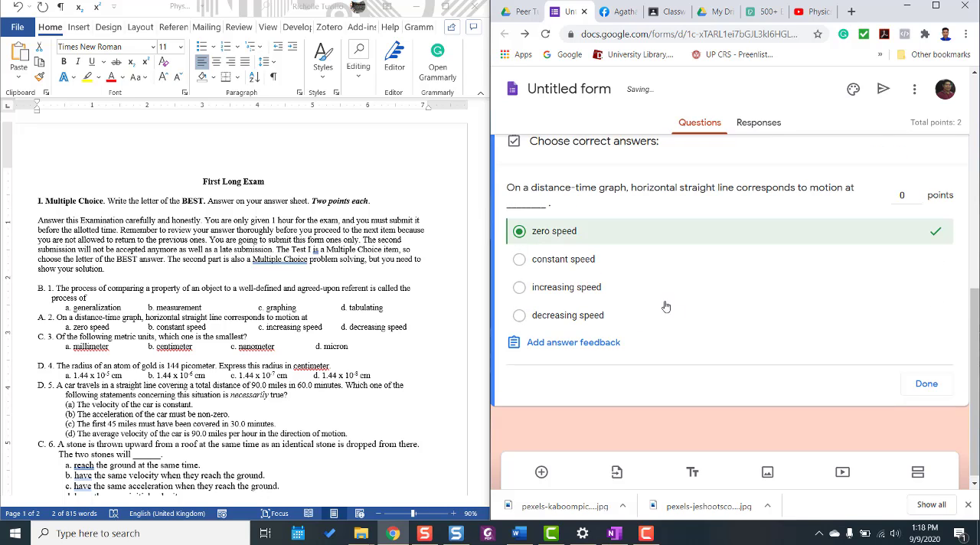
{"action": "left_click", "coordinate": [918, 192]}
{"action": "left_click", "coordinate": [918, 192]}
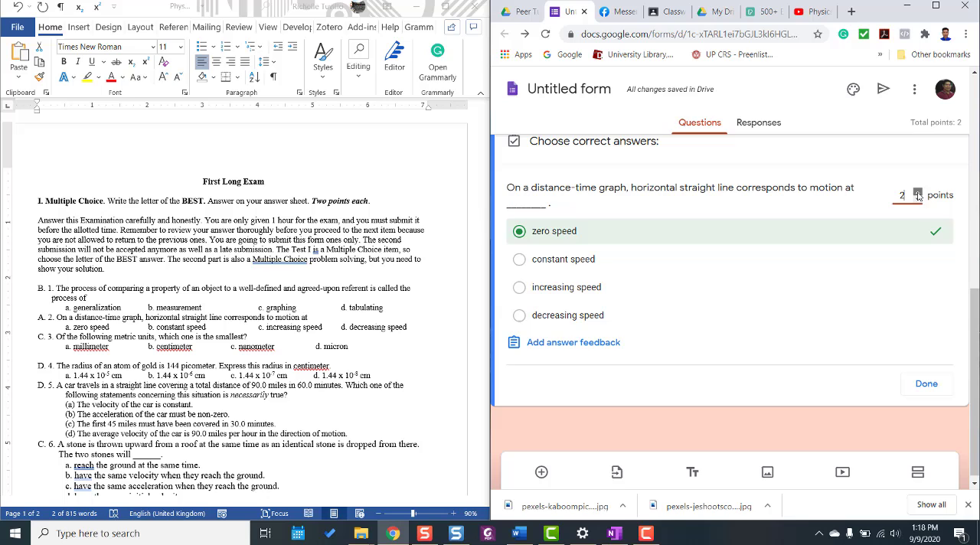
{"action": "left_click", "coordinate": [926, 384]}
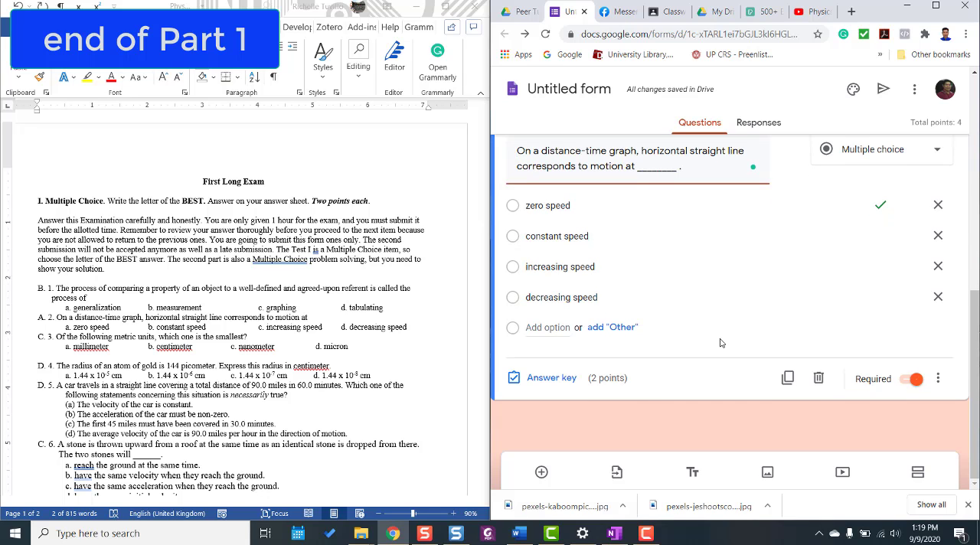
Return to the beginning of the First Long Exam form and maximize the browser window.
{"action": "scroll", "coordinate": [720, 343], "scroll_direction": "up", "scroll_amount": 10}
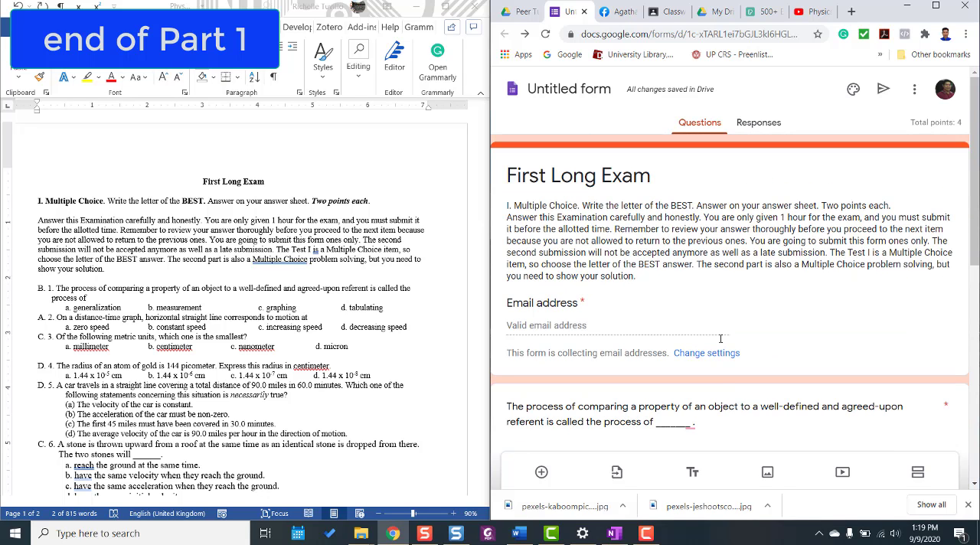
{"action": "left_click", "coordinate": [936, 6]}
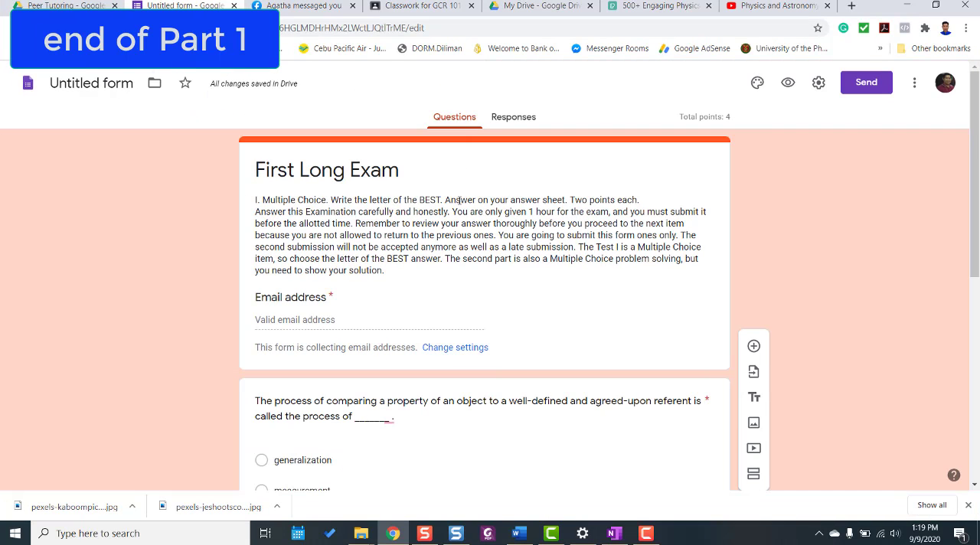